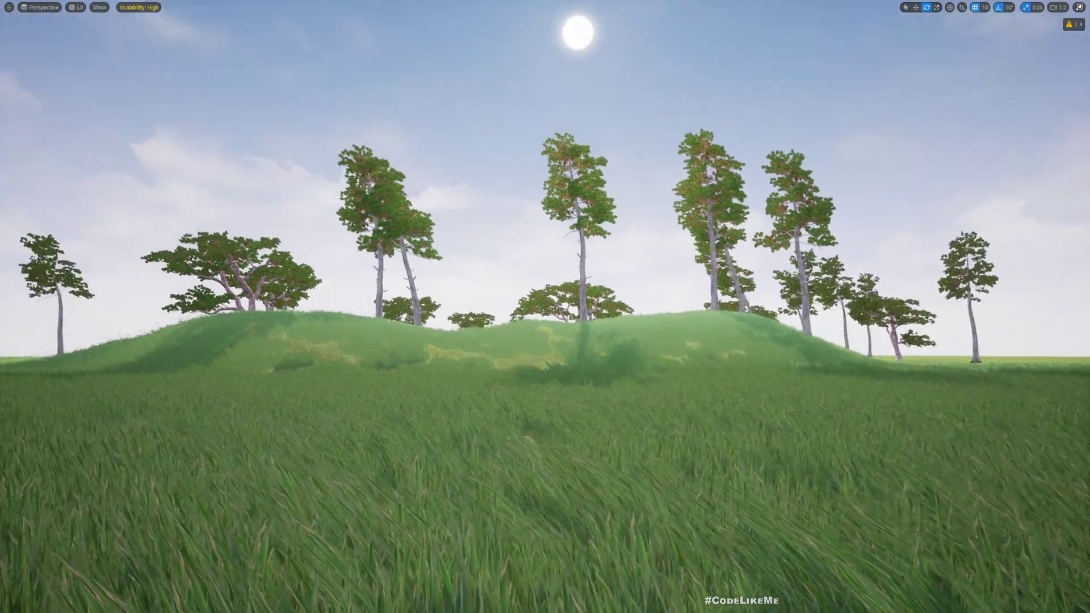
# - Show gizmos and rotate the WindController arrow to reverse the wind direction
pyautogui.press('g')
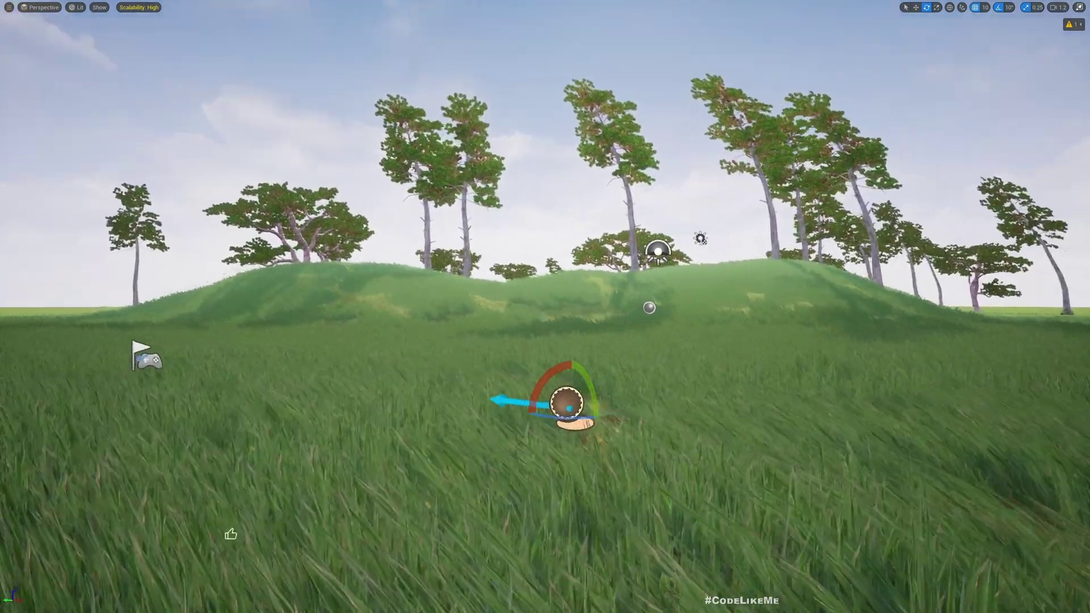
pyautogui.moveTo(329, 572); pyautogui.dragTo(329, 573, button='right')
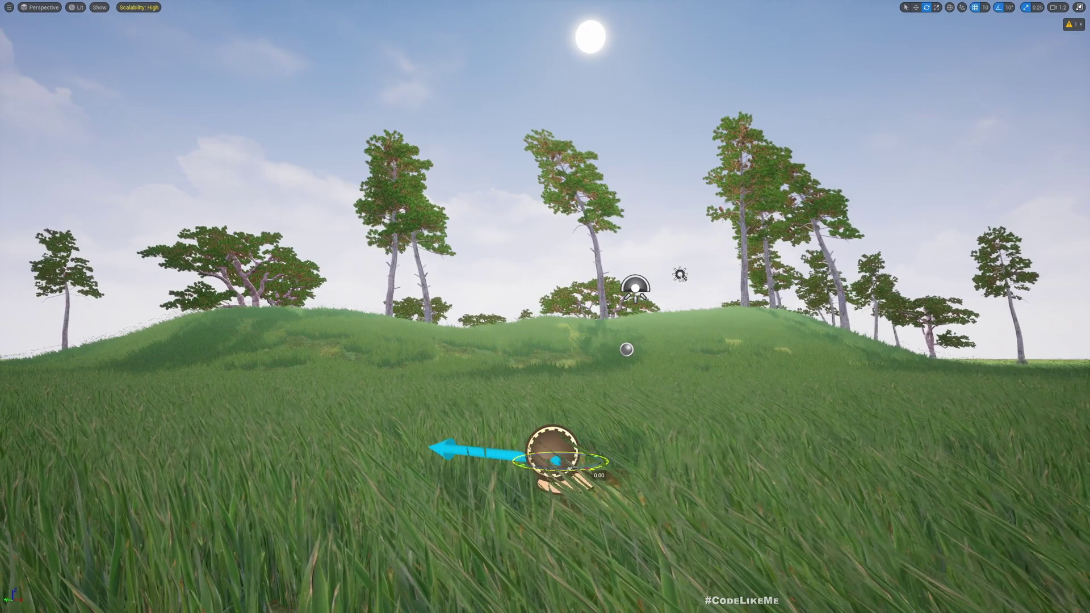
pyautogui.moveTo(554, 467)
pyautogui.mouseDown()
pyautogui.moveTo(612, 460)
pyautogui.moveTo(565, 466)
pyautogui.mouseUp()
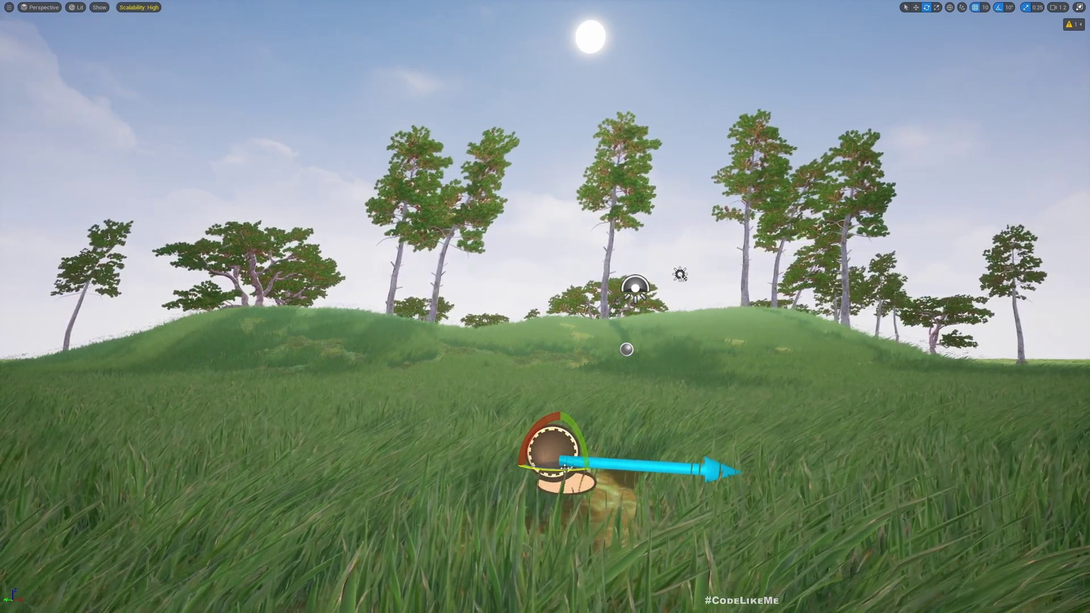
pyautogui.press('F11')
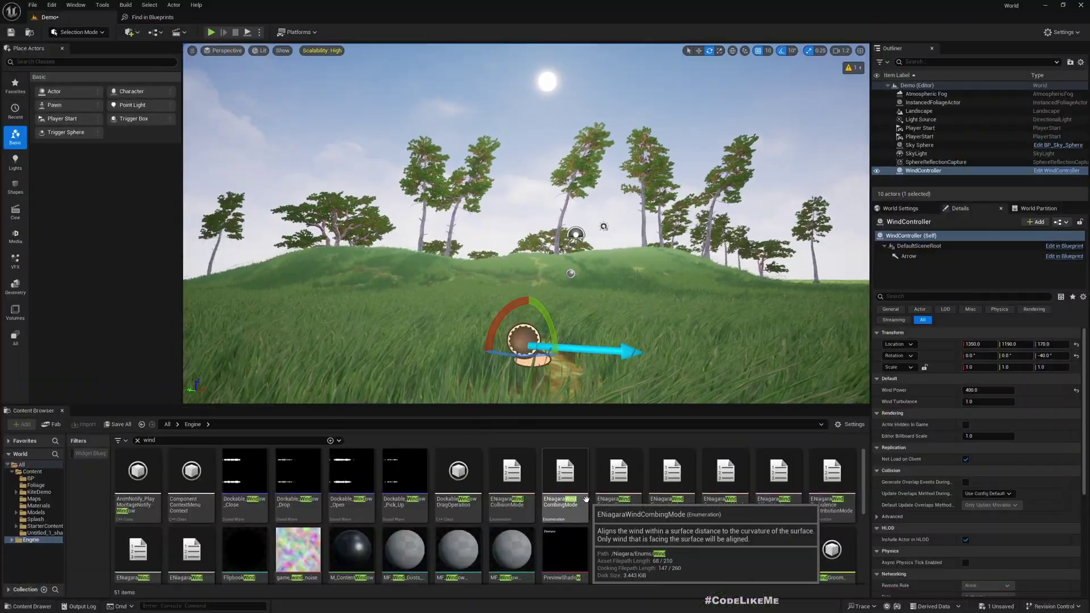
pyautogui.moveTo(567, 352); pyautogui.dragTo(601, 352, button='right')
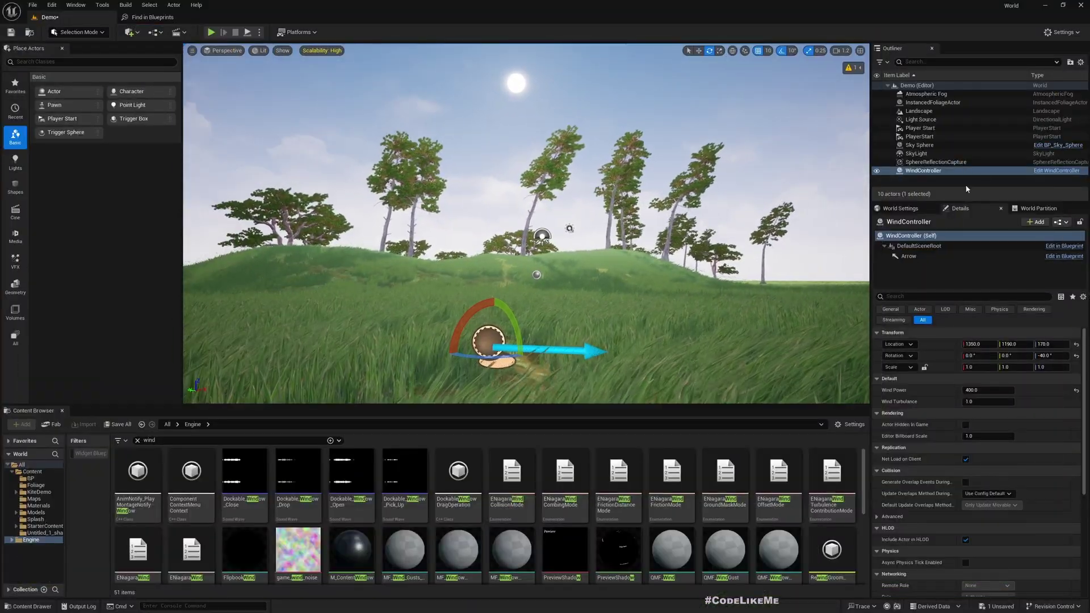
pyautogui.scroll(3, 698, 296)
pyautogui.scroll(3, 699, 307)
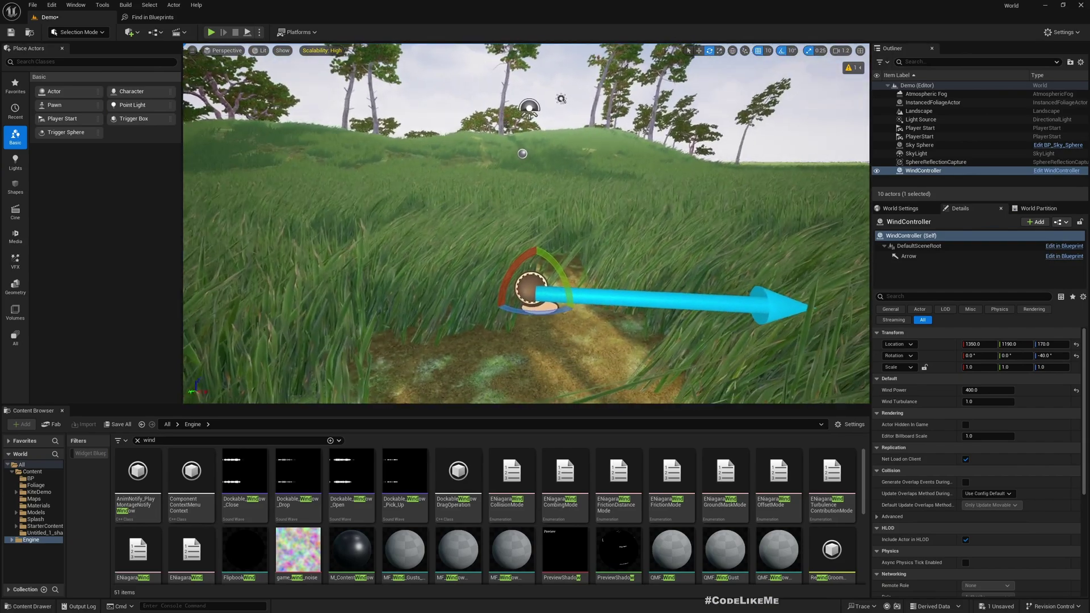
pyautogui.scroll(-3, 701, 322)
pyautogui.scroll(-1, 701, 322)
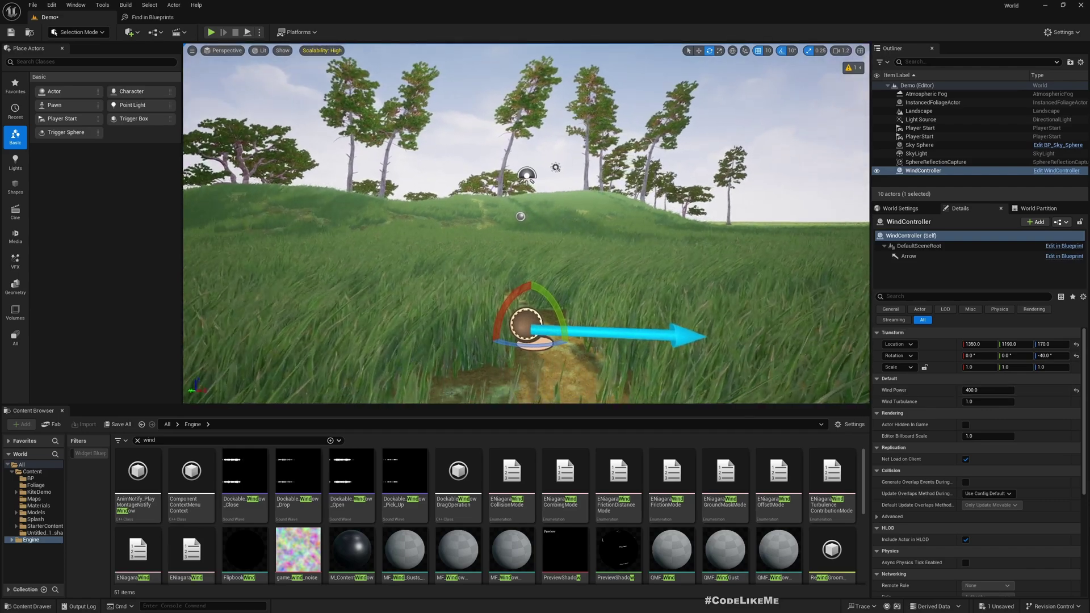
pyautogui.moveTo(596, 256); pyautogui.dragTo(596, 324, button='middle')
pyautogui.moveTo(663, 298); pyautogui.dragTo(662, 259, button='middle')
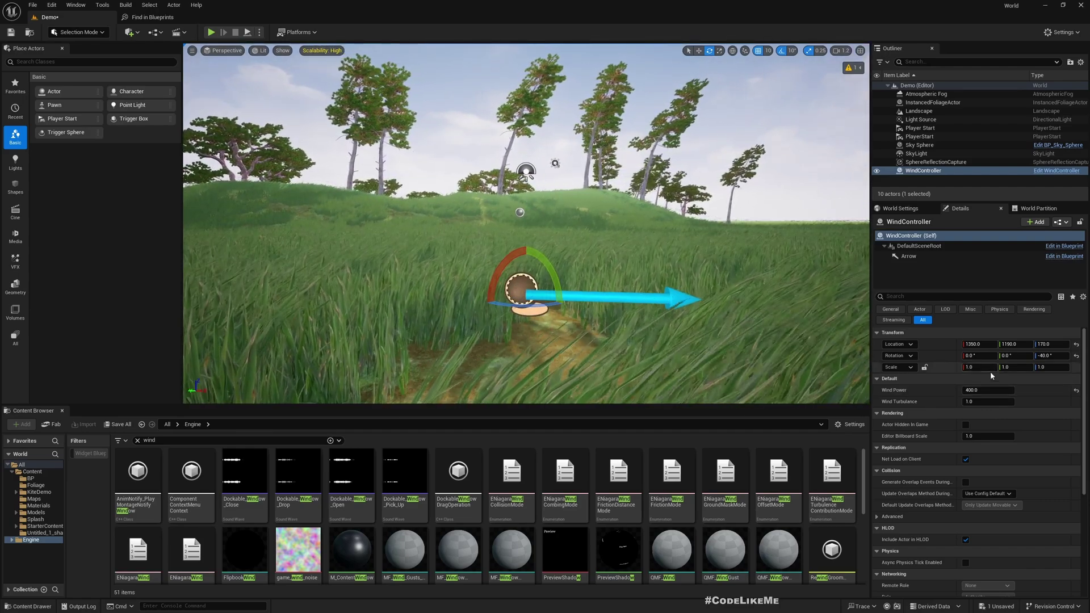
pyautogui.write('8')
pyautogui.write('1')
# - Drop Wind Power from 0 to 100, then try turbulence 0 and 0.1 before settling on 1.0
pyautogui.press('Return')
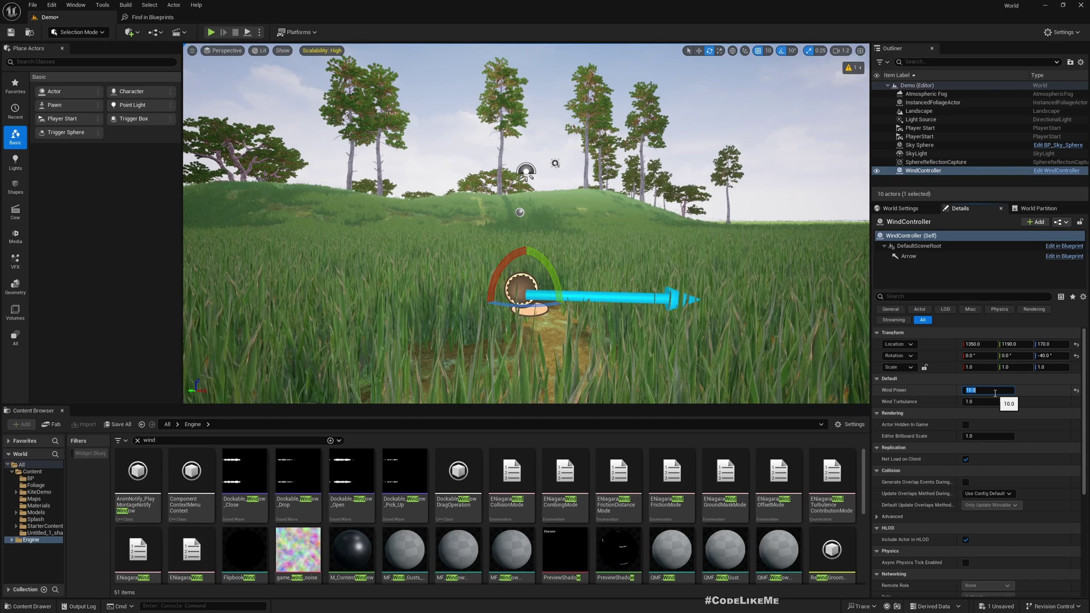
pyautogui.write('00')
pyautogui.press('Return')
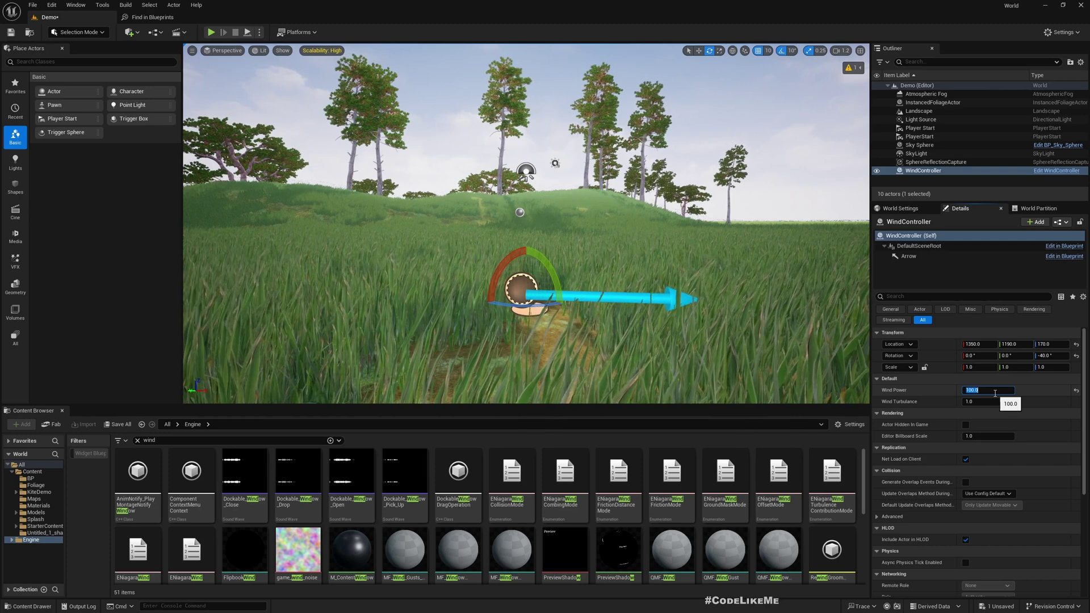
pyautogui.moveTo(999, 400); pyautogui.dragTo(1000, 402)
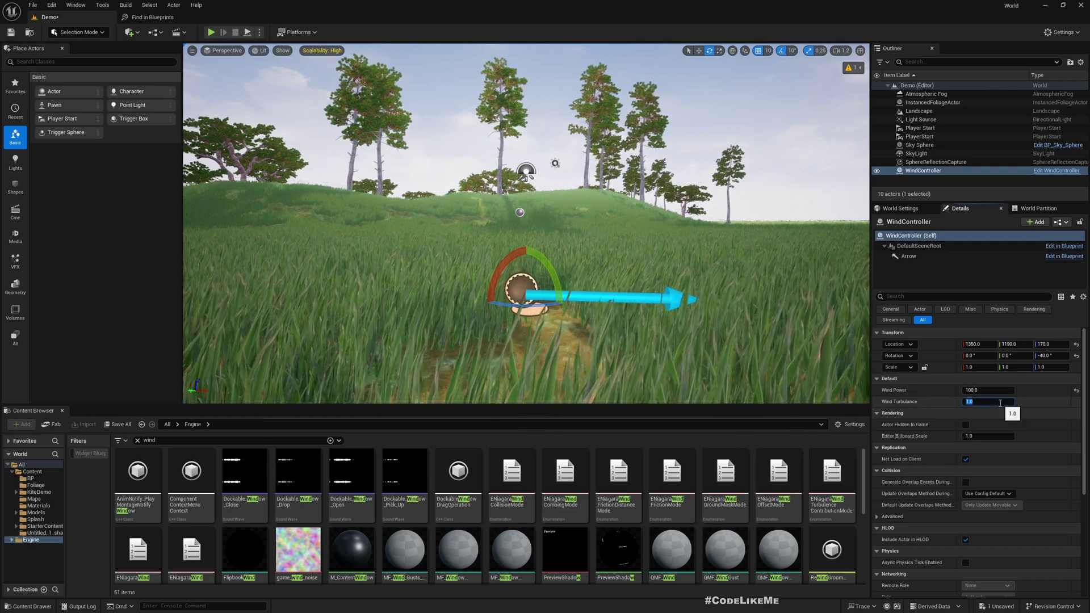
pyautogui.click(1000, 403)
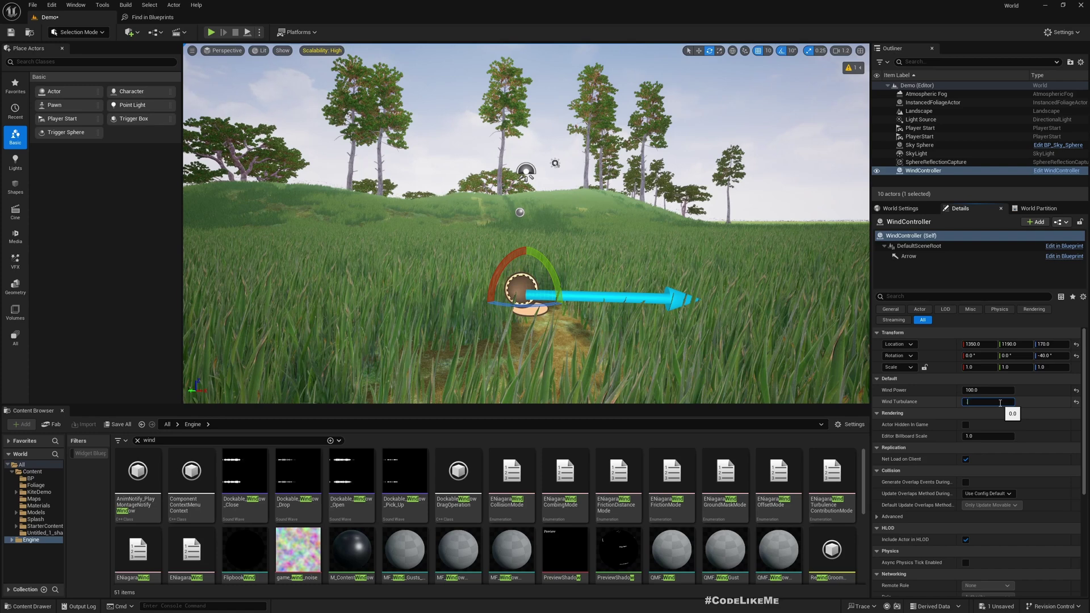
pyautogui.write('0.1')
pyautogui.press('Return')
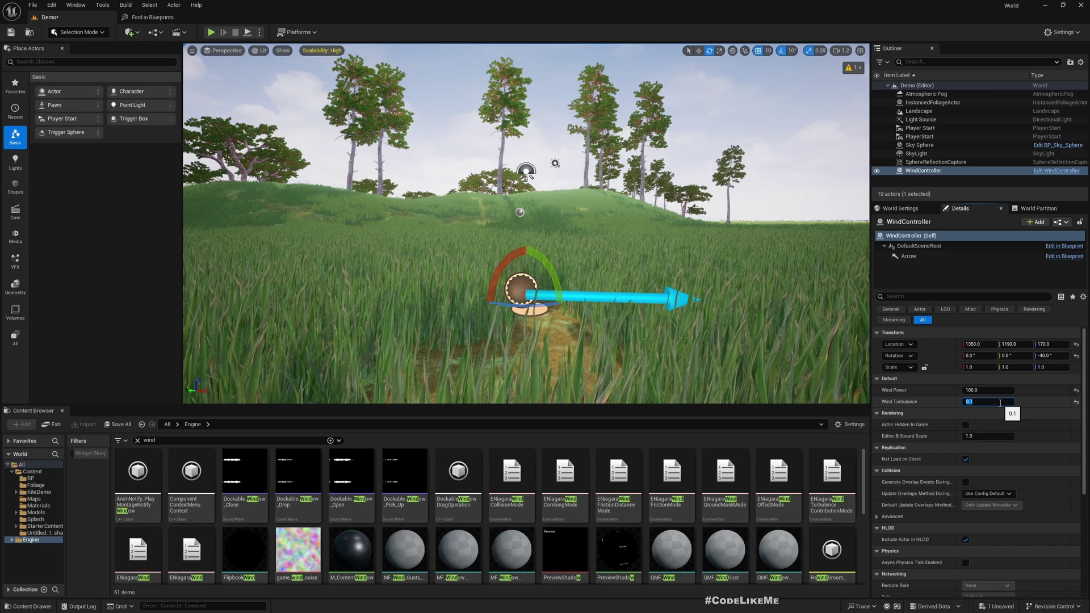
pyautogui.write('1')
pyautogui.press('Return')
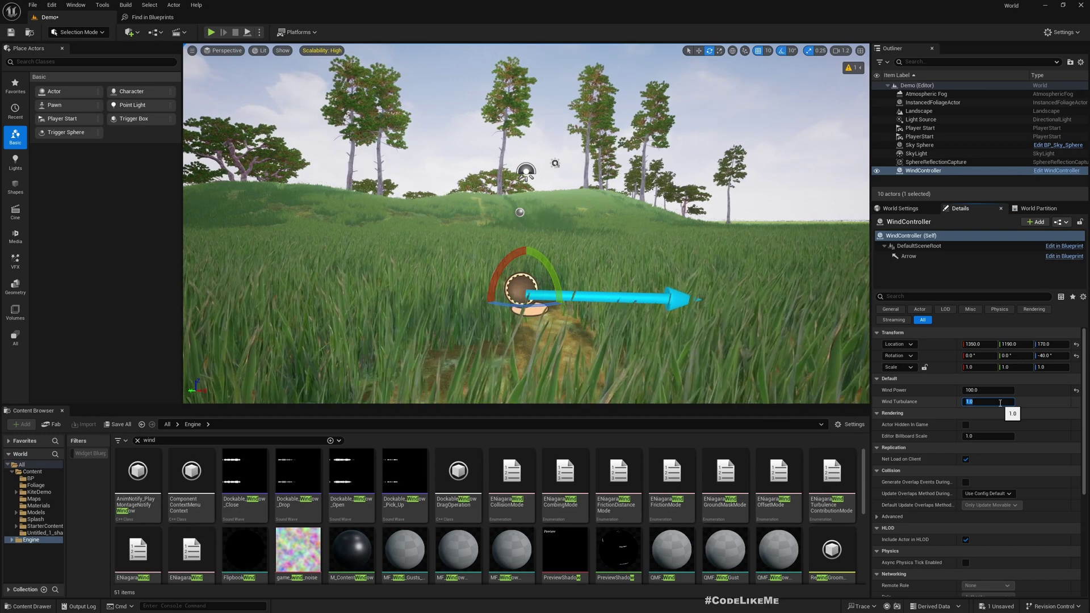
pyautogui.moveTo(527, 223); pyautogui.dragTo(545, 223, button='right')
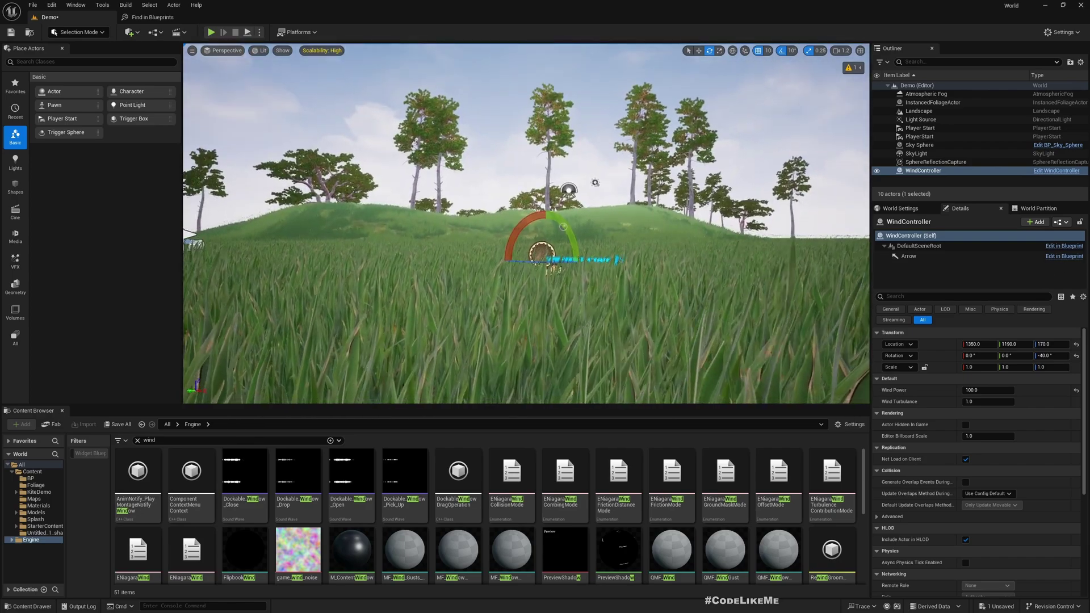
# - Select the InstancedFoliageActor trees and show the Materials folder holding MF_WindBend
pyautogui.moveTo(546, 223); pyautogui.dragTo(704, 215, button='right')
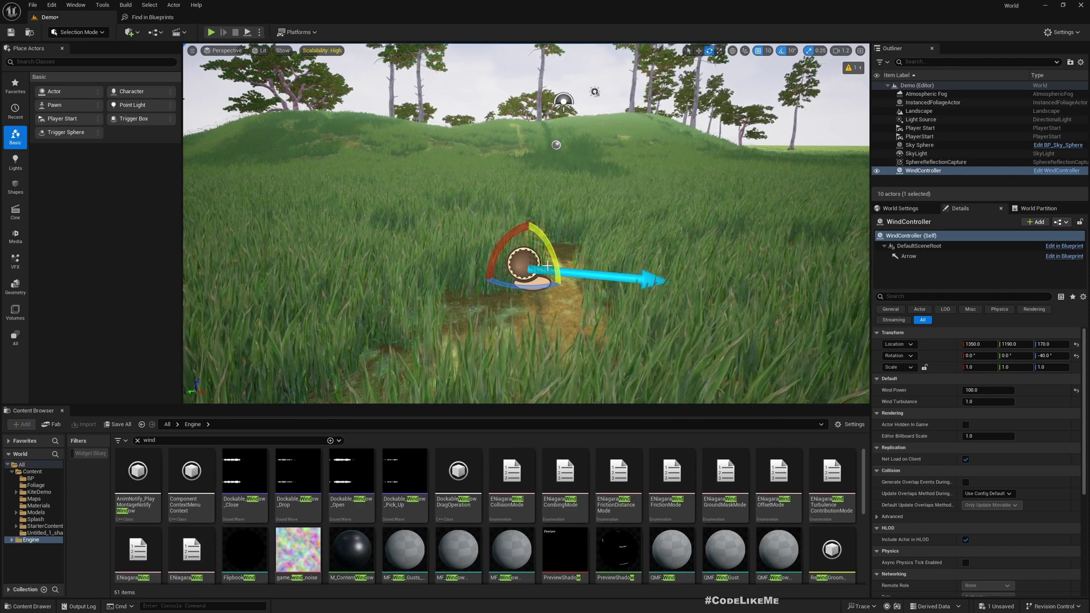
pyautogui.moveTo(600, 251); pyautogui.dragTo(600, 205, button='right')
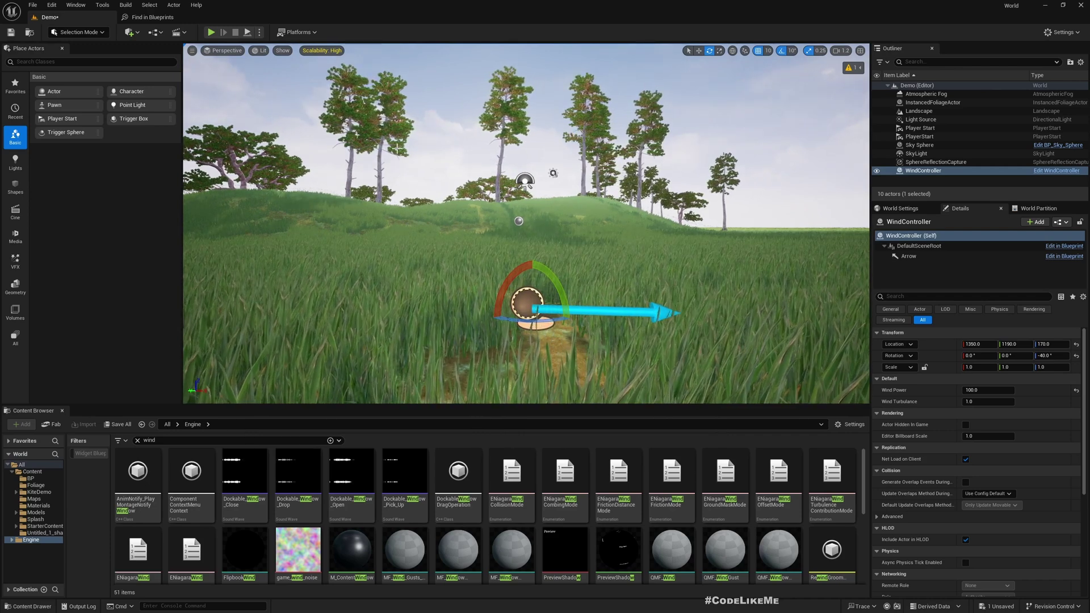
pyautogui.click(391, 134)
pyautogui.click(39, 505)
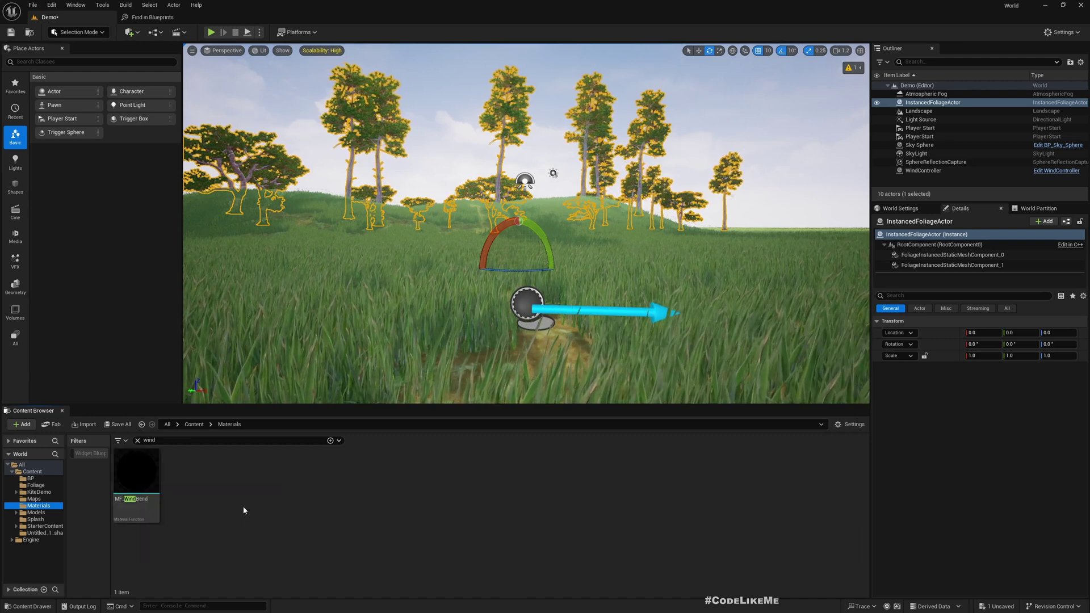
# - Dock the MF_WindBend editor as a main-window tab and pan its graph to the Result output
pyautogui.click(137, 482)
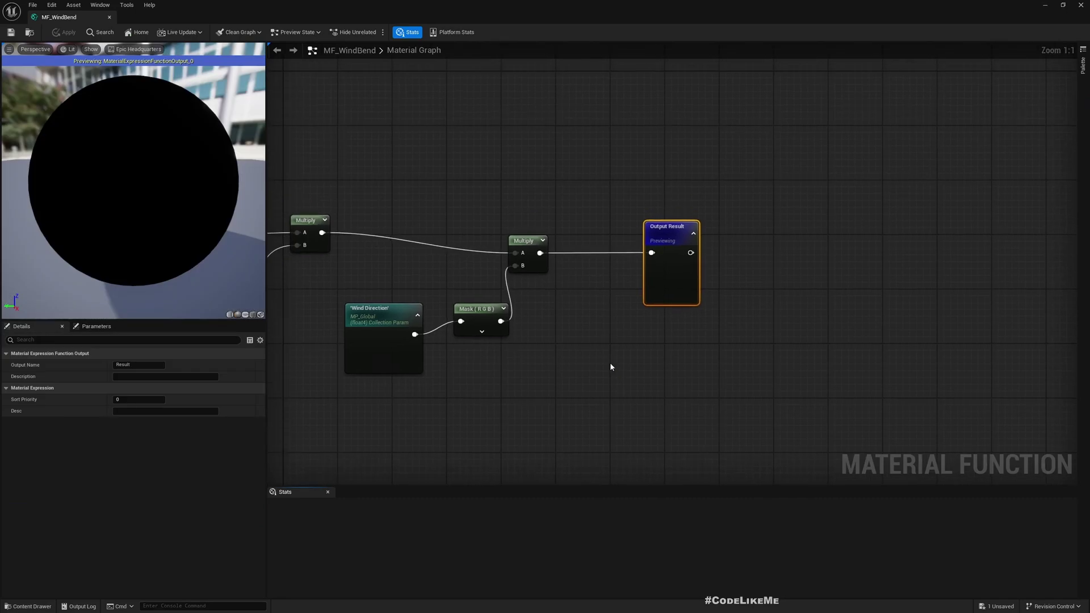
pyautogui.moveTo(522, 310); pyautogui.dragTo(581, 295, button='right')
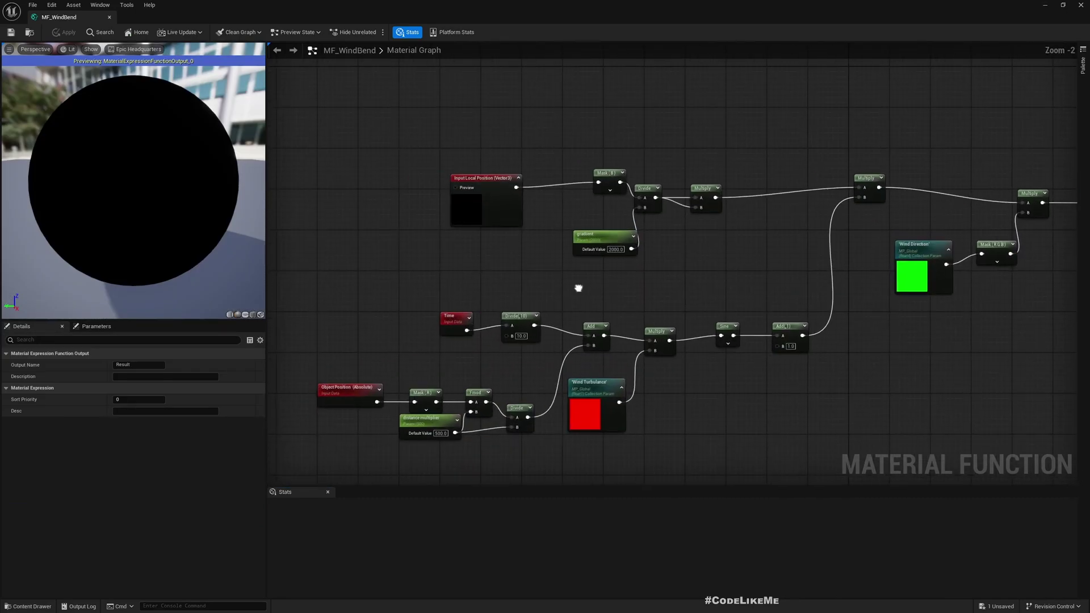
pyautogui.scroll(-1, 528, 243)
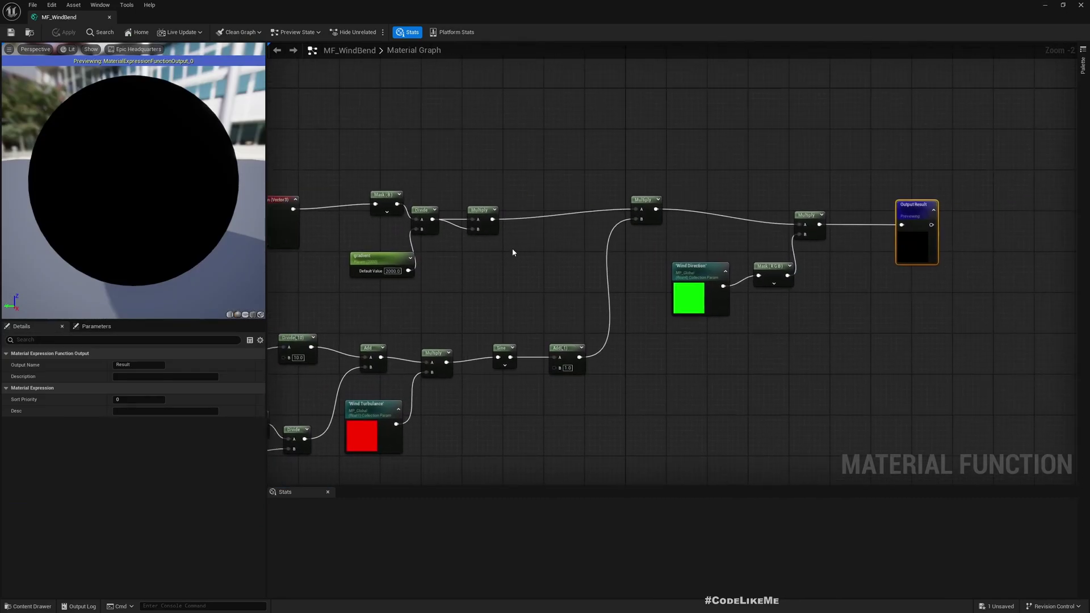
pyautogui.scroll(1, 733, 236)
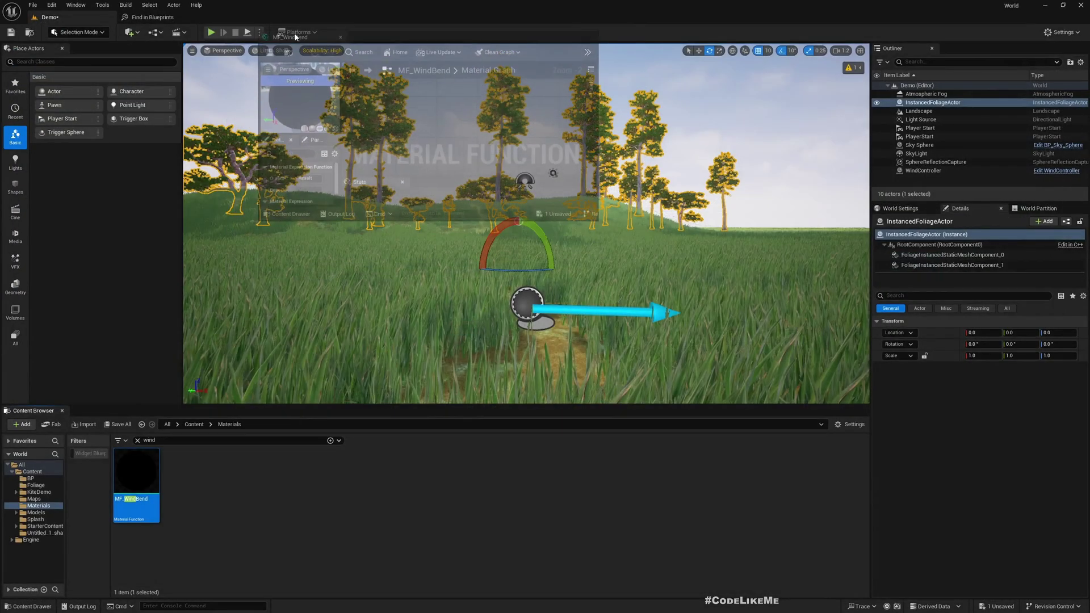
pyautogui.moveTo(98, 26); pyautogui.dragTo(289, 23)
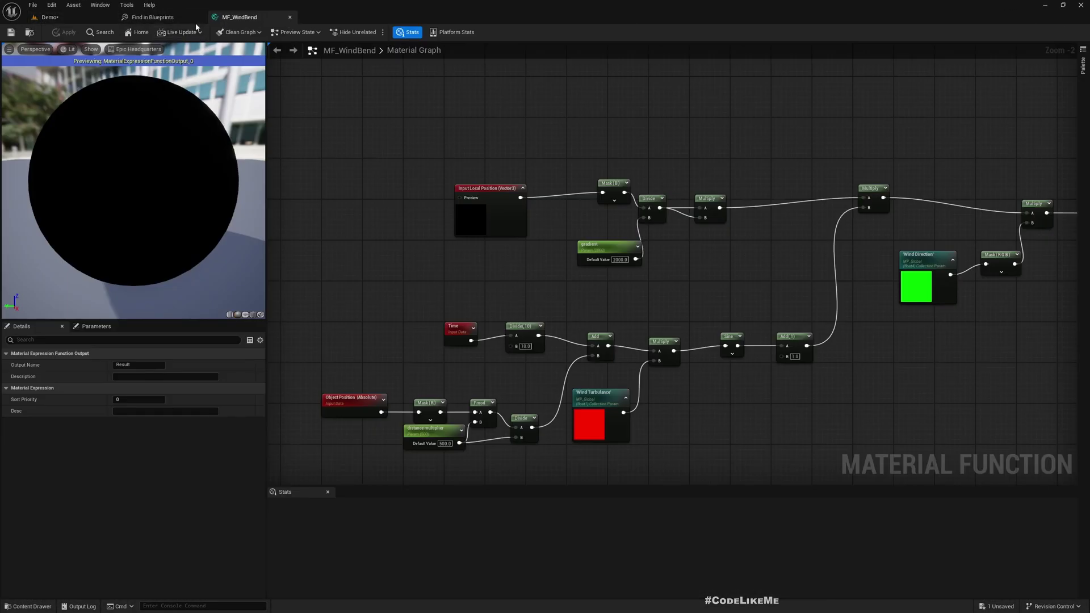
pyautogui.click(52, 19)
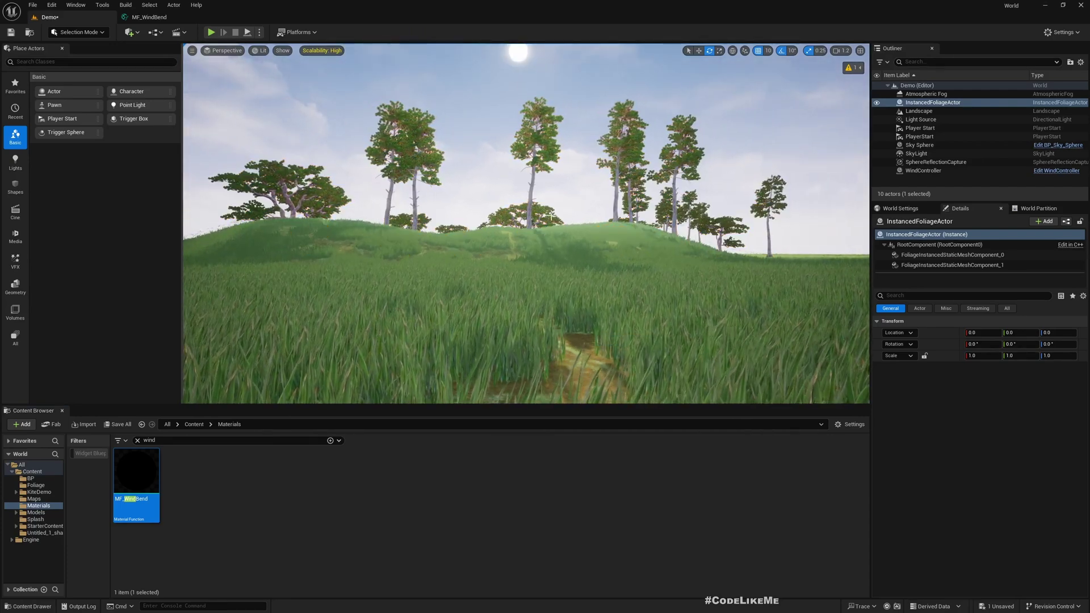
pyautogui.click(149, 17)
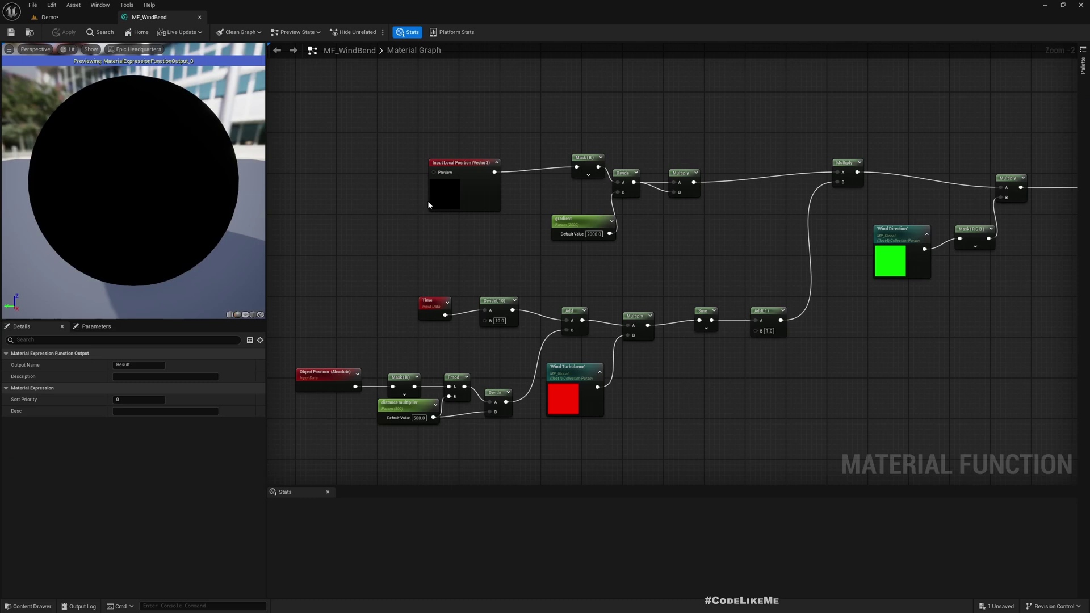
pyautogui.moveTo(817, 393); pyautogui.dragTo(755, 387, button='right')
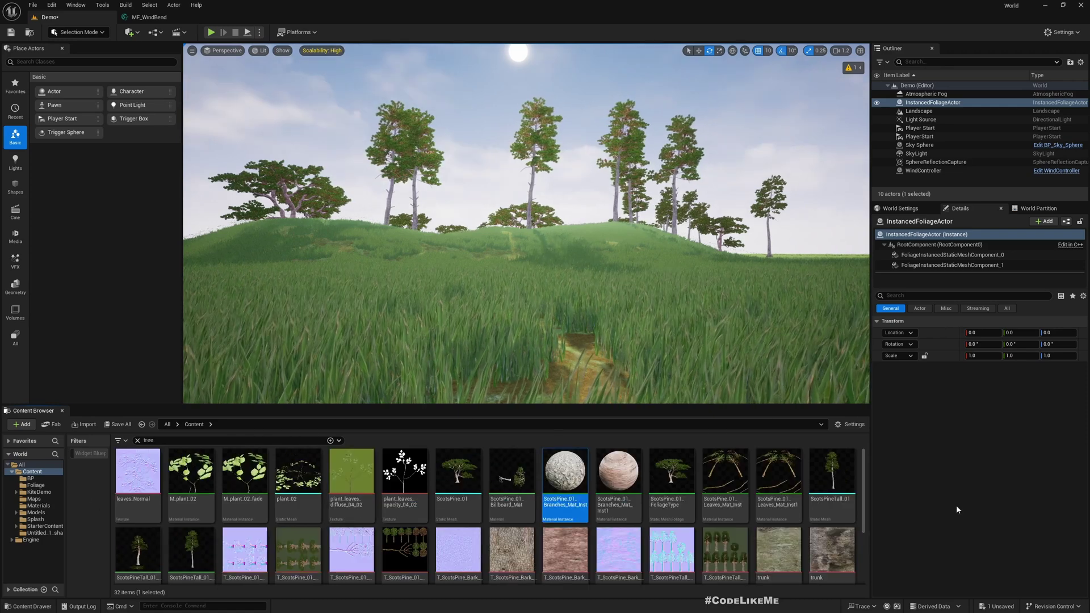
# - Open the ScotsPineTall_01 mesh, then its Branches material instance
pyautogui.doubleClick(834, 465)
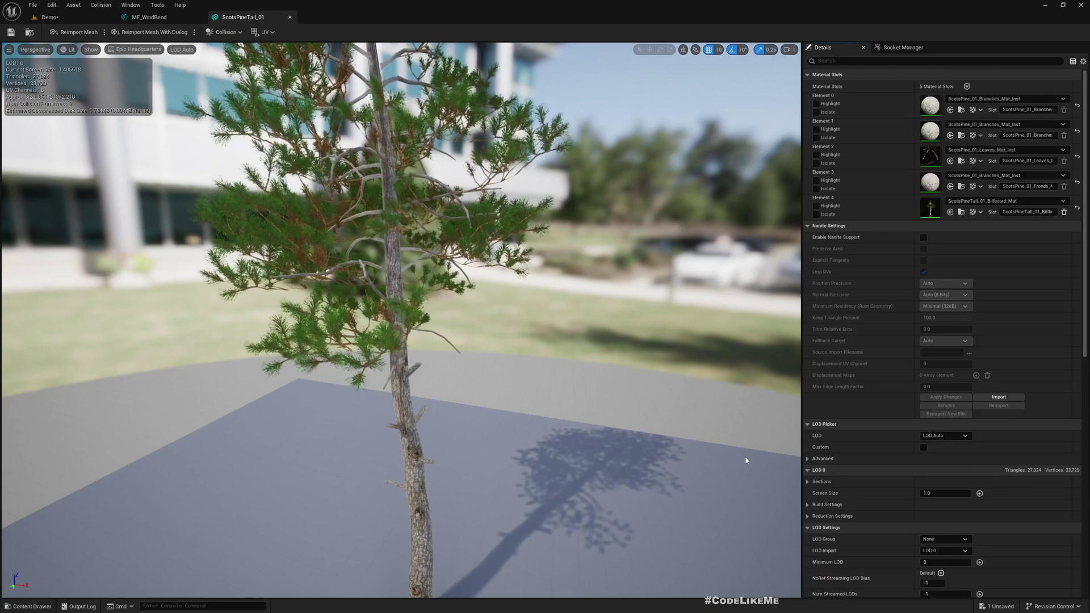
pyautogui.moveTo(746, 455); pyautogui.dragTo(638, 353)
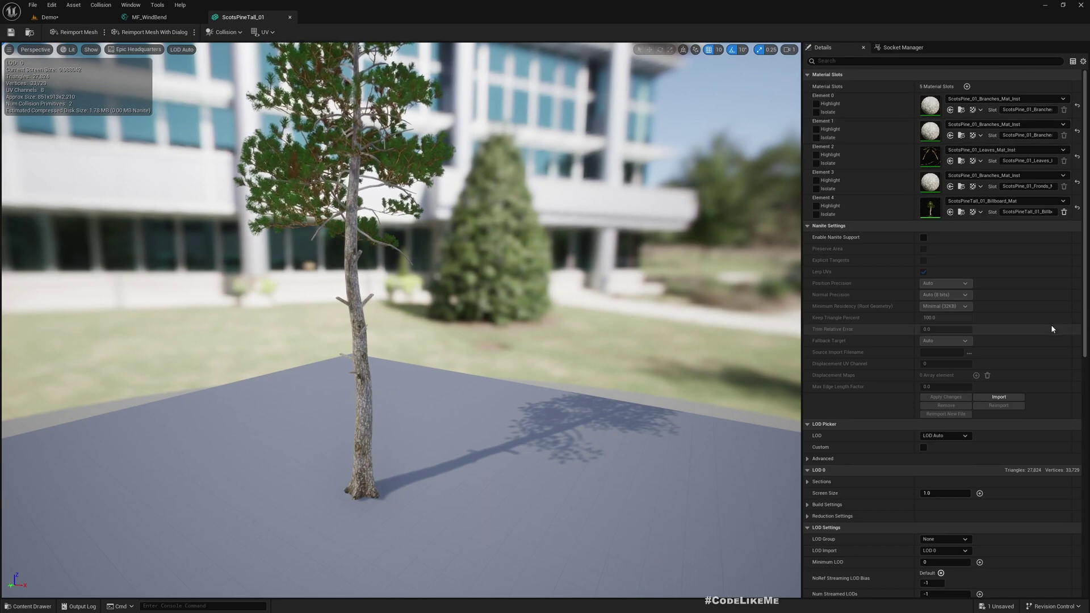
pyautogui.doubleClick(930, 105)
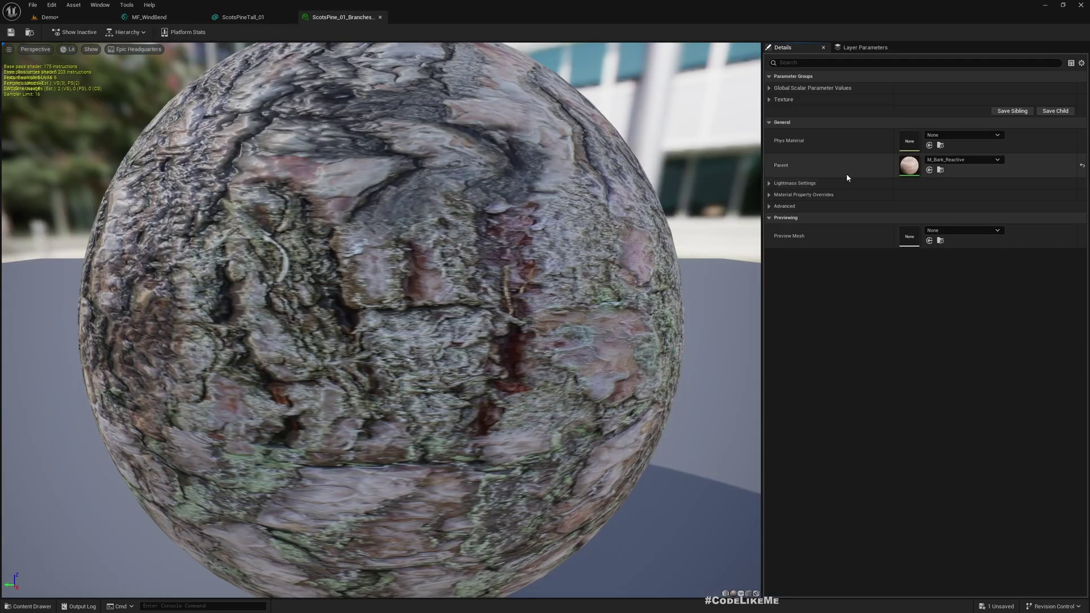
pyautogui.scroll(3, 365, 327)
pyautogui.scroll(-8, 365, 326)
pyautogui.scroll(-1, 366, 326)
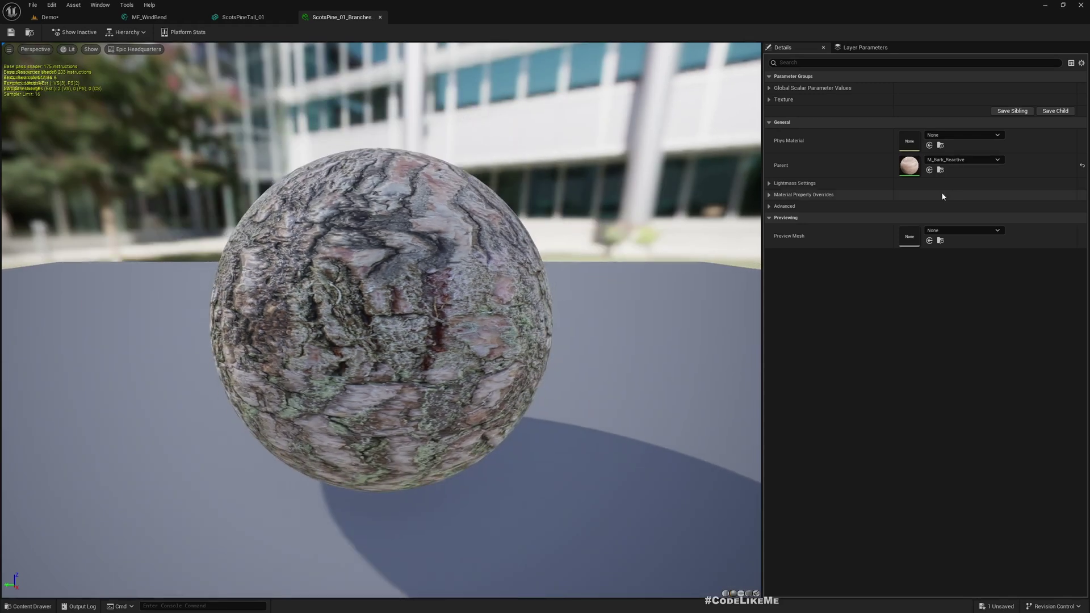
# - Open the parent material M_Bark_Reactive and locate its MF_WindBend node
pyautogui.doubleClick(910, 165)
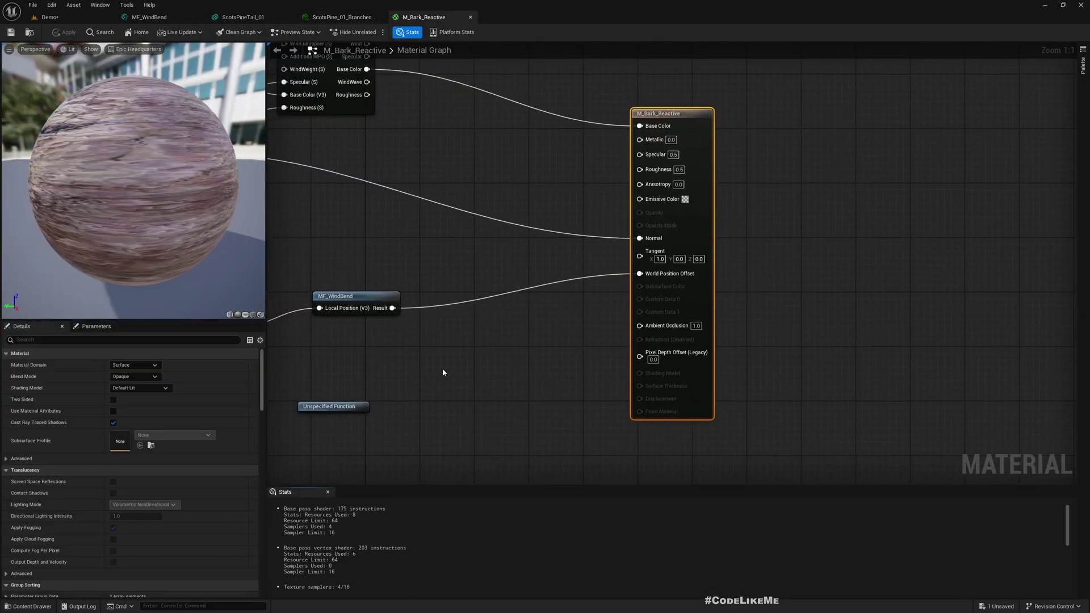
pyautogui.moveTo(442, 368); pyautogui.dragTo(617, 346, button='right')
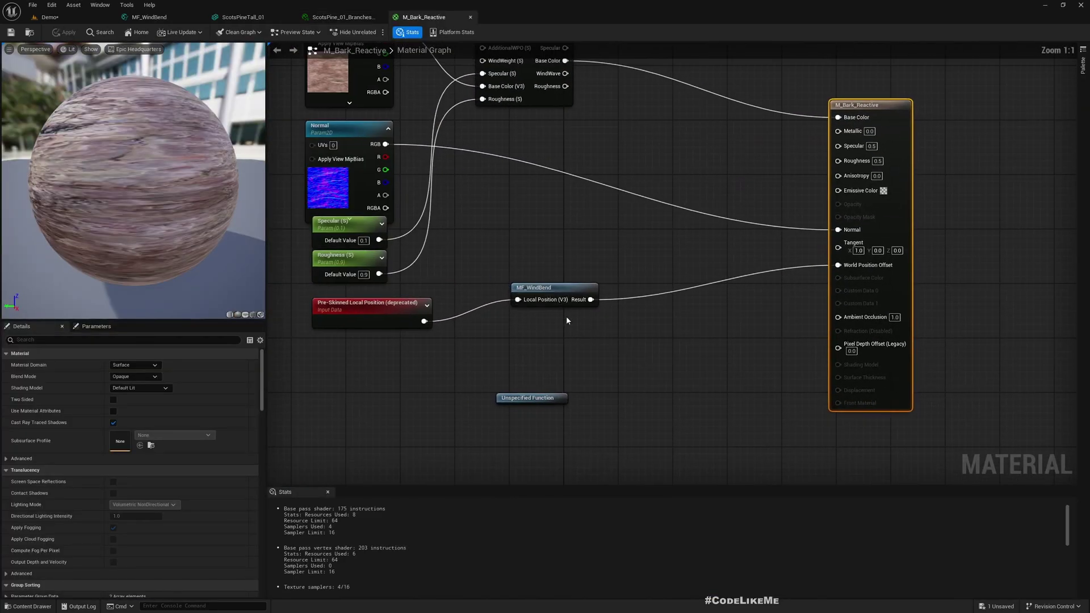
pyautogui.moveTo(566, 321); pyautogui.dragTo(601, 329, button='right')
pyautogui.click(592, 307)
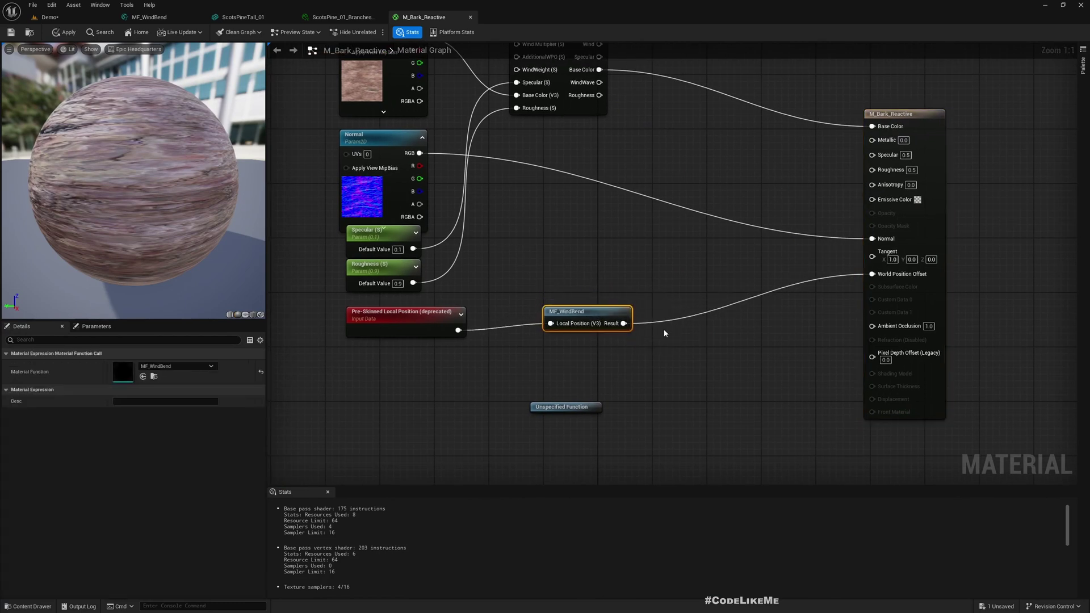
pyautogui.moveTo(664, 332); pyautogui.dragTo(589, 348, button='right')
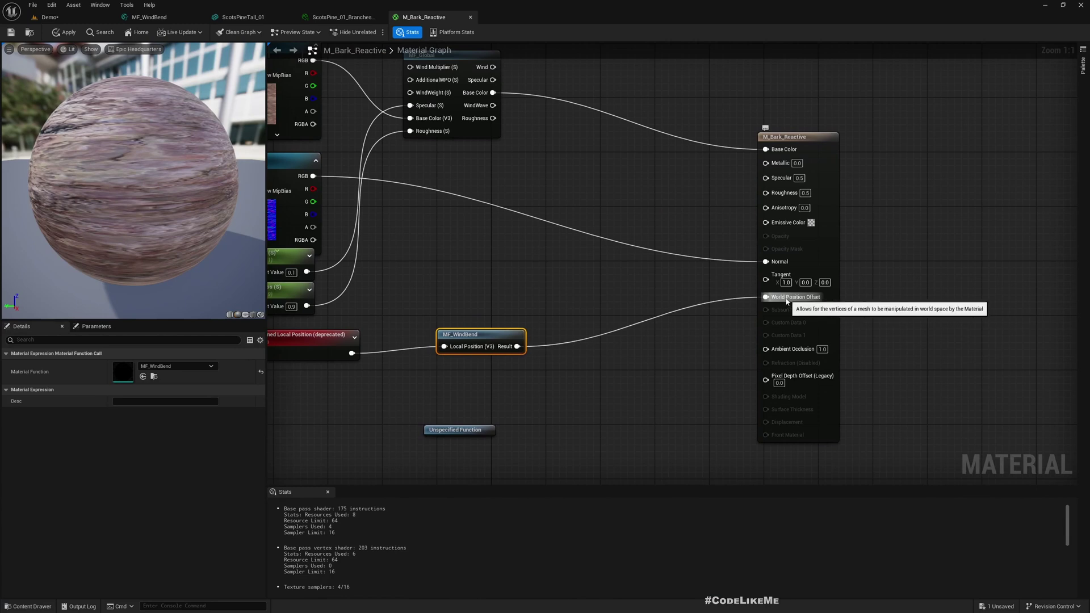
pyautogui.moveTo(673, 343); pyautogui.dragTo(916, 304, button='right')
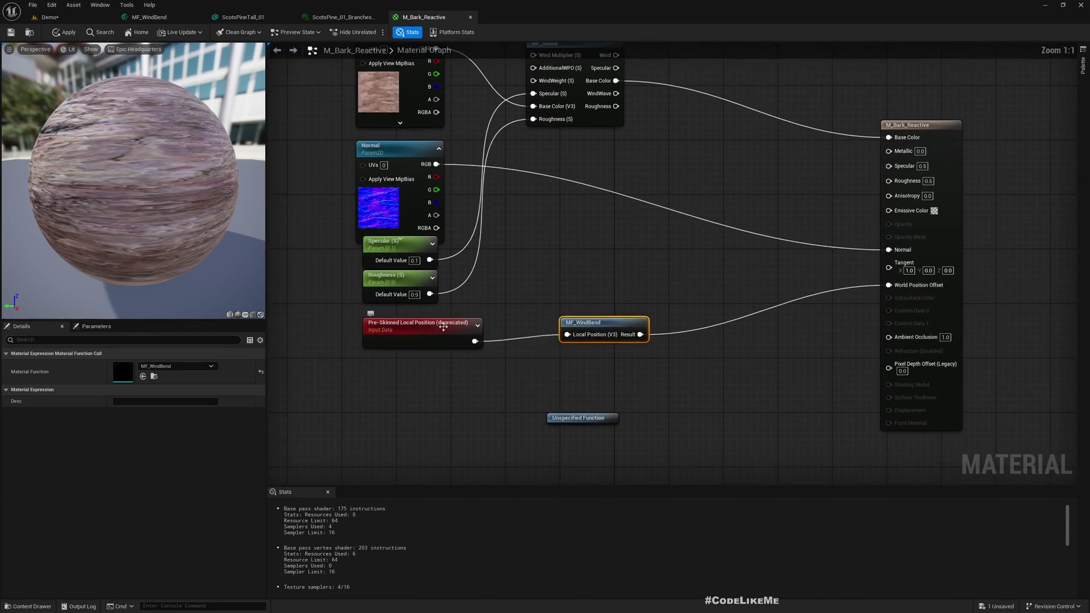
# - Delete the unused Unspecified Function node and add a Local Position node
pyautogui.click(579, 417)
pyautogui.press('Delete')
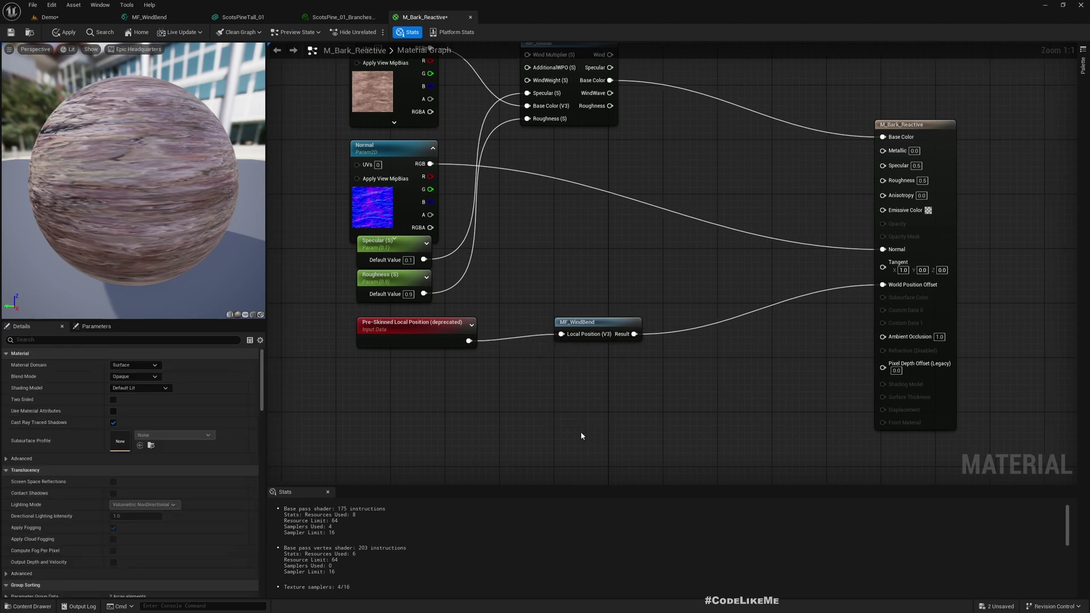
pyautogui.moveTo(429, 331); pyautogui.dragTo(421, 350)
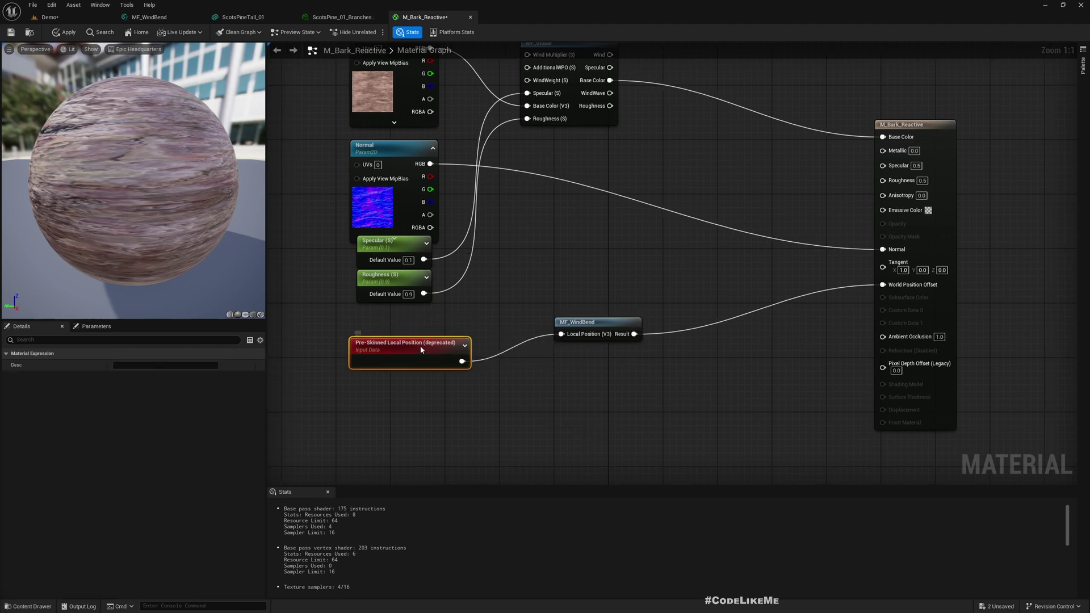
pyautogui.rightClick(406, 393)
pyautogui.write('l')
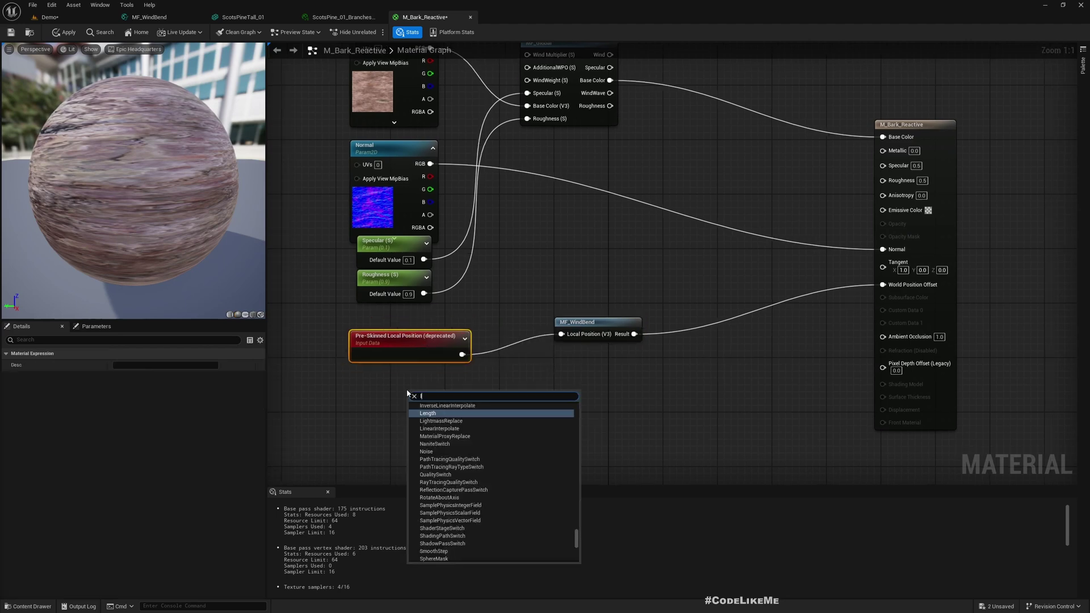
pyautogui.write('ocal')
pyautogui.press('Return')
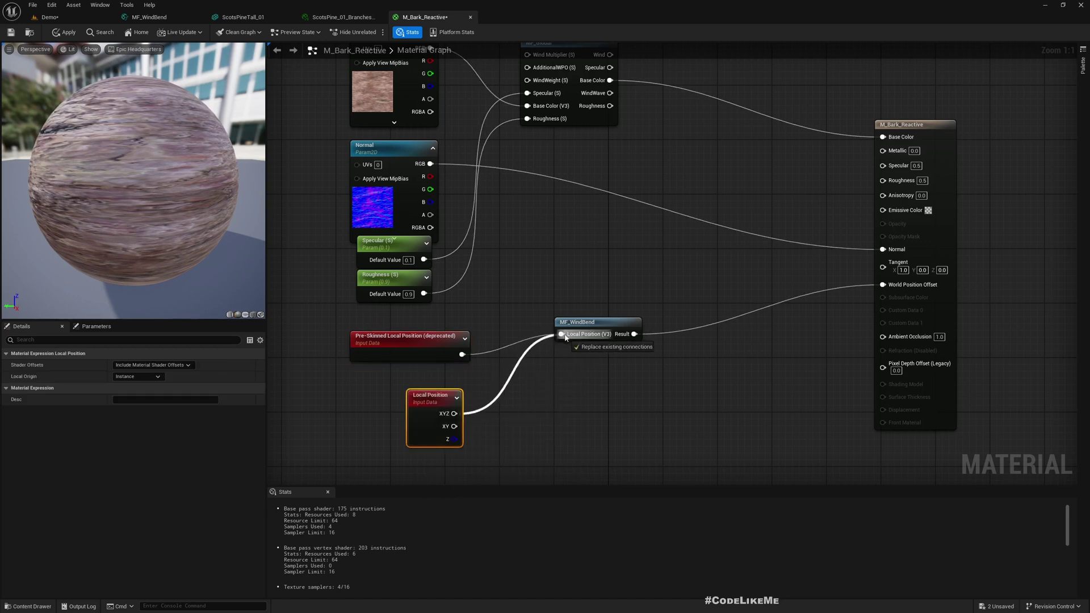
# - Remove Pre-Skinned Local Position, place Local Position beside MF_WindBend, and return to Demo
pyautogui.click(436, 347)
pyautogui.press('Delete')
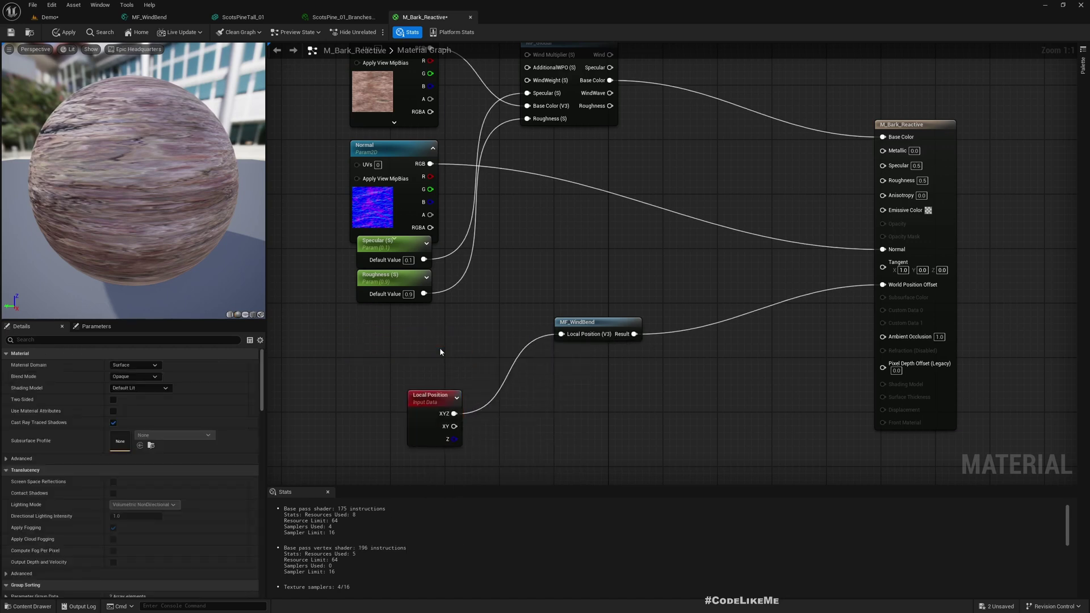
pyautogui.moveTo(429, 409); pyautogui.dragTo(441, 330)
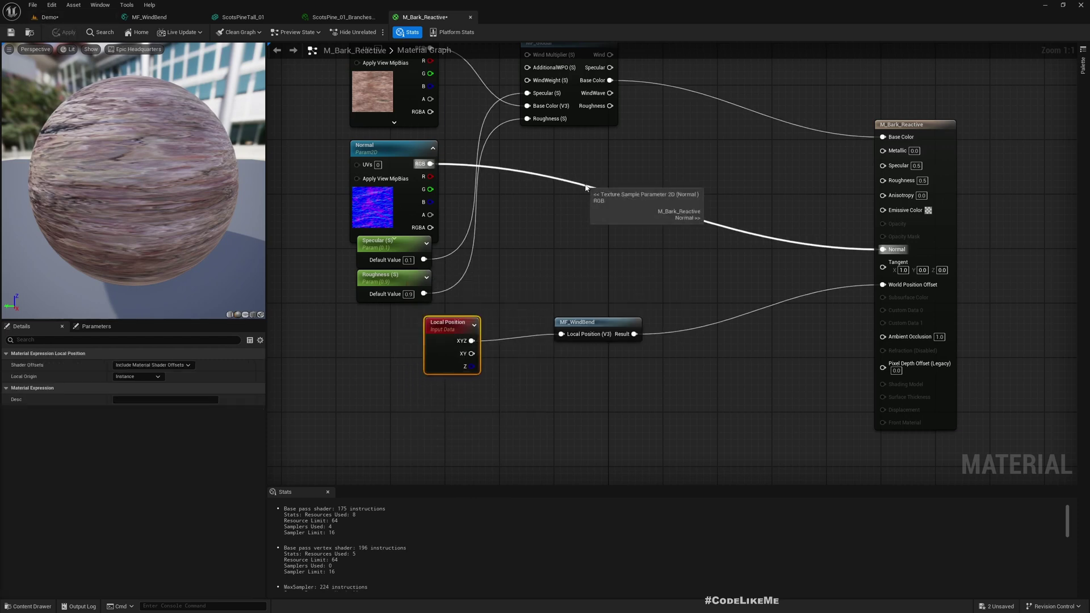
pyautogui.click(50, 18)
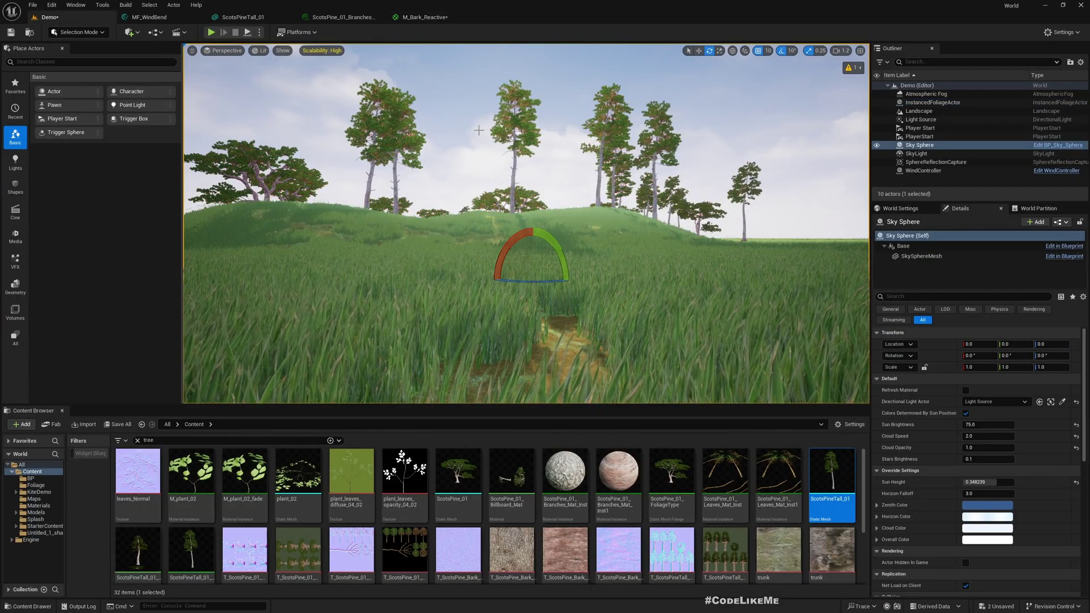
# - Set the WindController's Wind Power back to 400 and lower the view toward the grass
pyautogui.click(928, 171)
pyautogui.write('400')
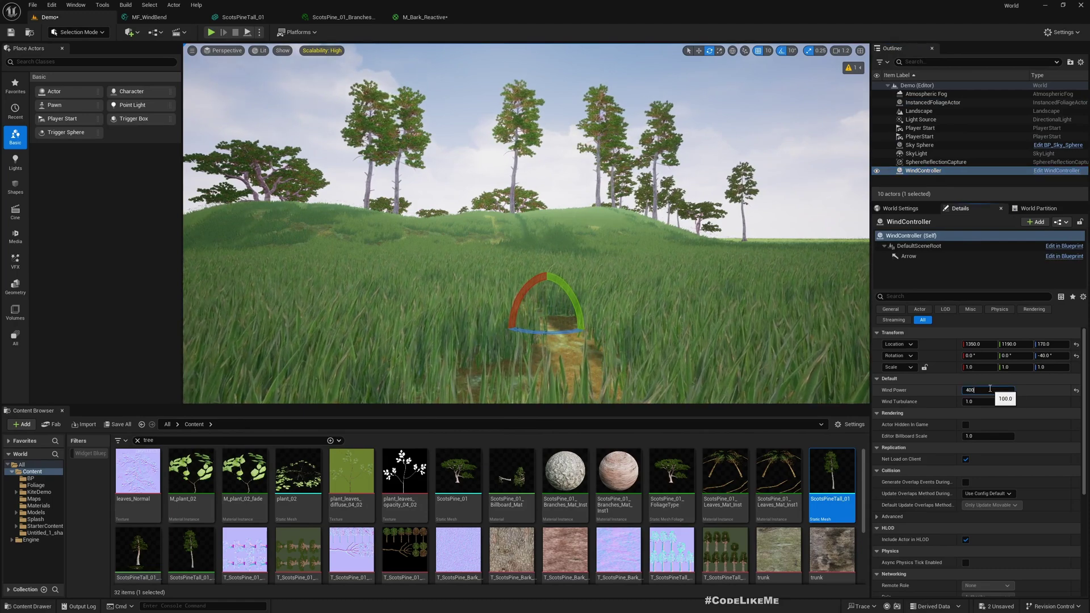
pyautogui.press('Return')
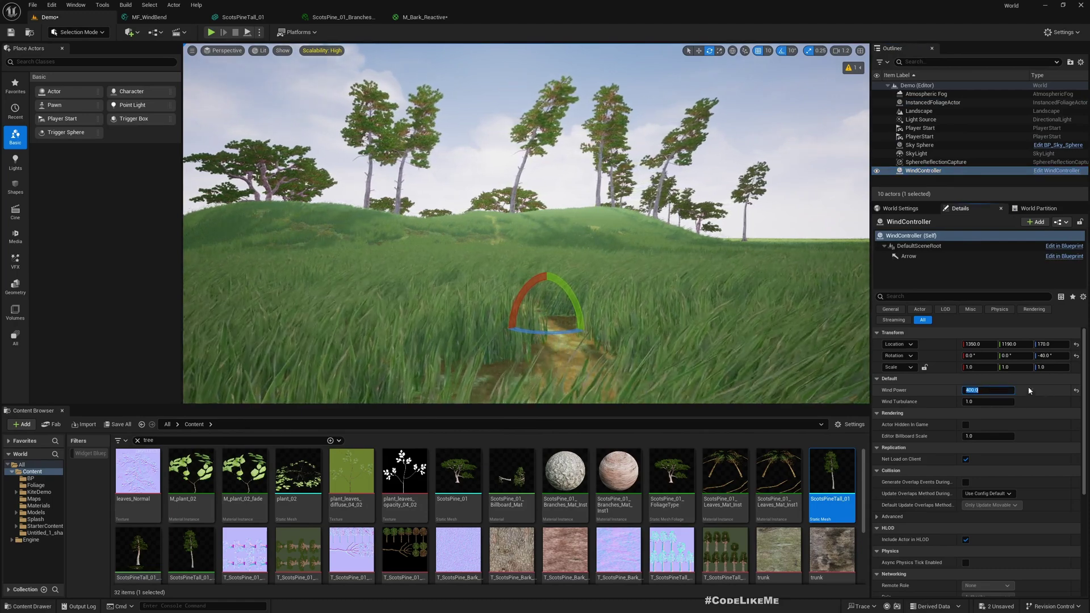
pyautogui.moveTo(494, 343); pyautogui.dragTo(362, 46, button='right')
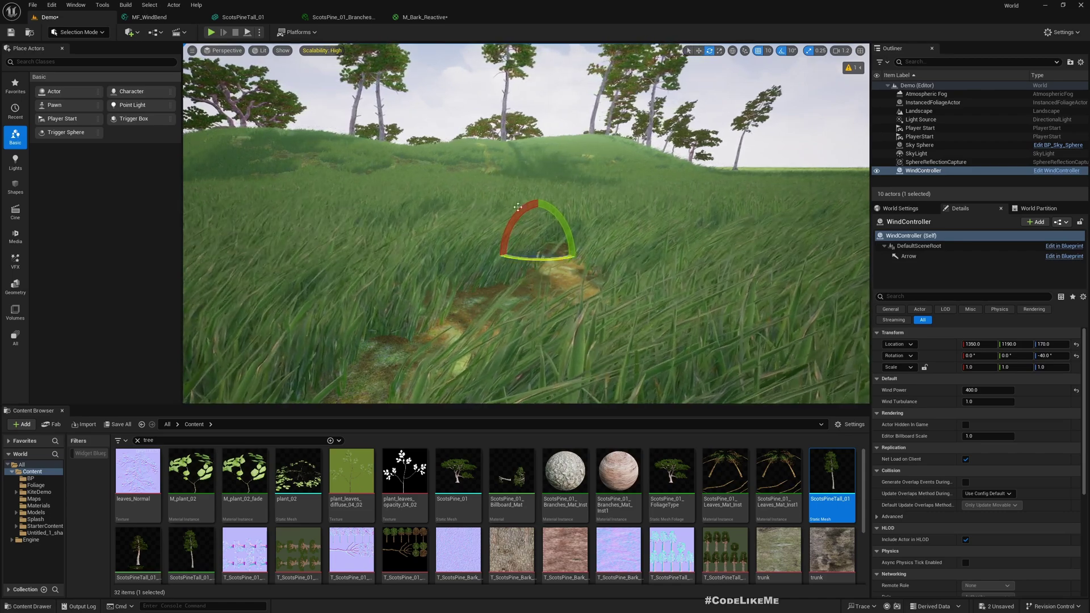
# - Look through the open pine material tabs, ending on M_LeavesMaster
pyautogui.click(423, 18)
pyautogui.click(352, 17)
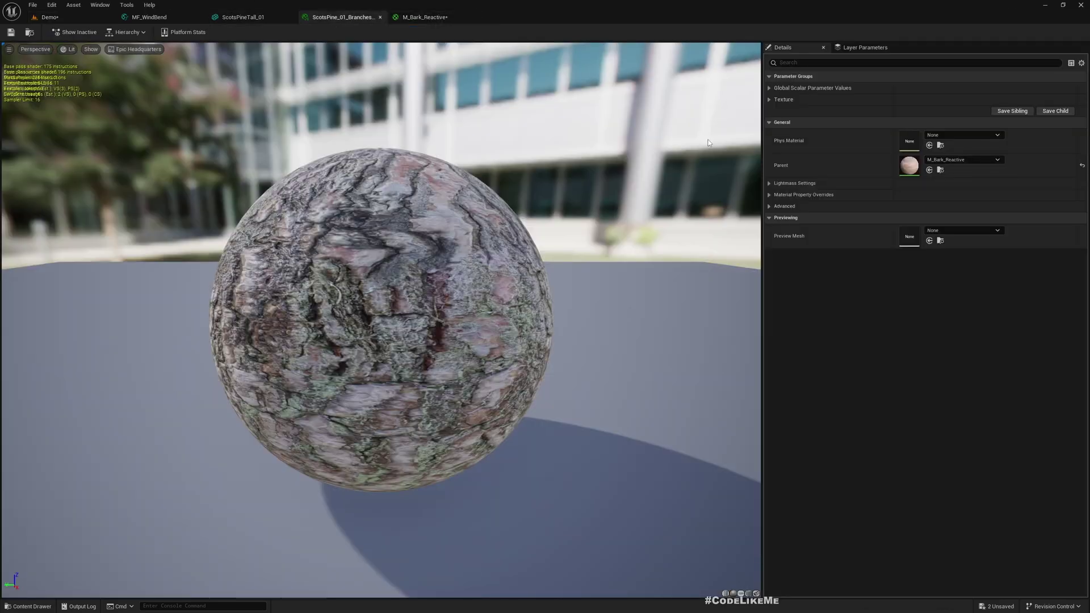
pyautogui.click(156, 15)
pyautogui.click(243, 16)
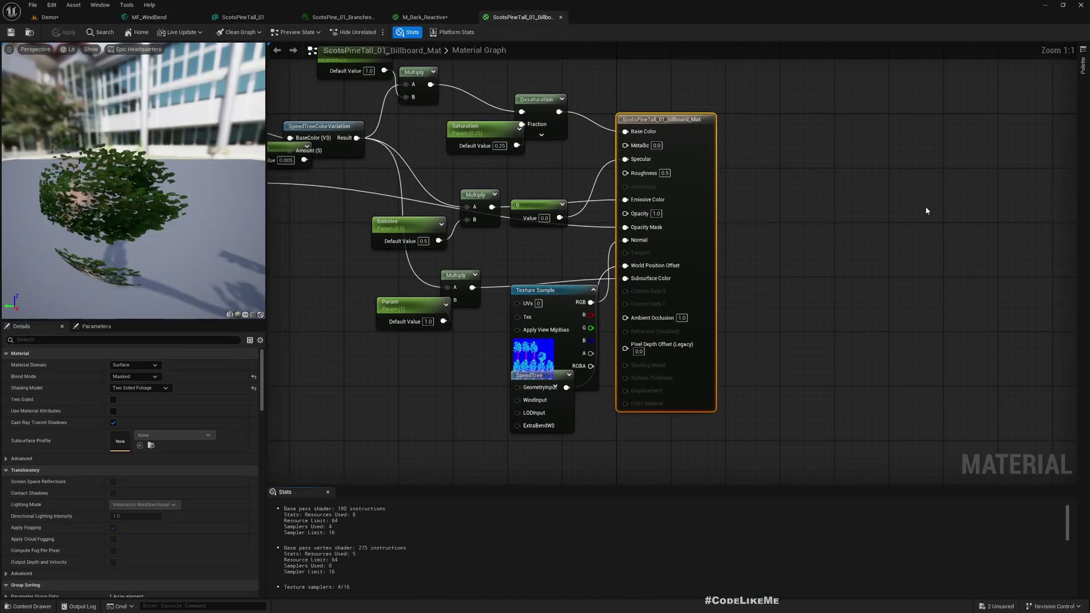
# - Rearrange the M_LeavesMaster graph and delete the unused Unspecified Function node
pyautogui.moveTo(605, 403); pyautogui.dragTo(592, 410, button='right')
pyautogui.moveTo(594, 366); pyautogui.dragTo(491, 415)
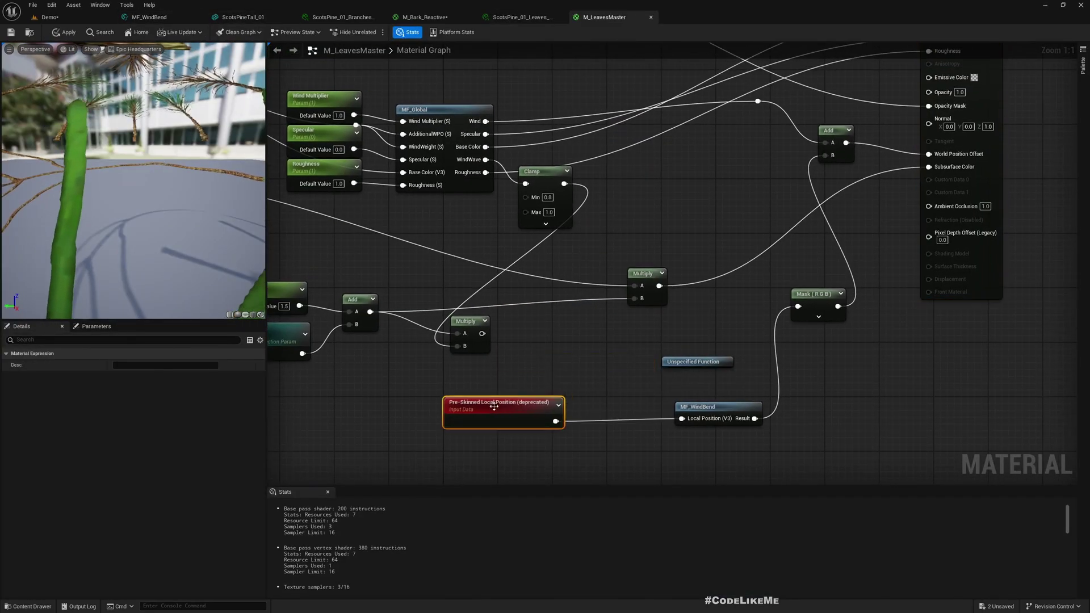
pyautogui.click(694, 362)
pyautogui.press('Delete')
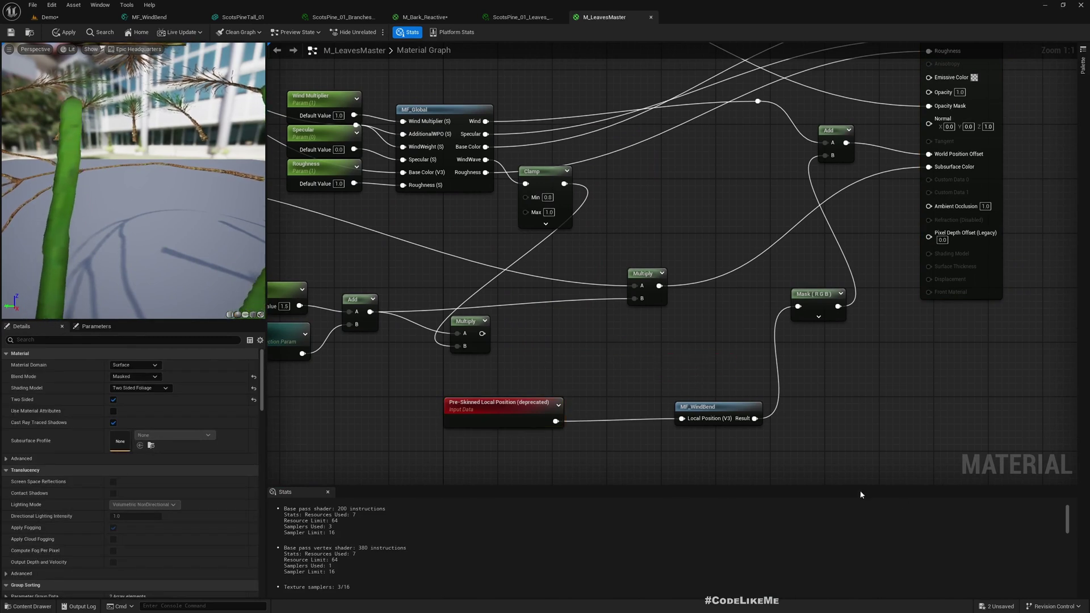
# - Add a Local Position node and wire its XYZ into MF_WindBend's input
pyautogui.rightClick(497, 443)
pyautogui.write('local position')
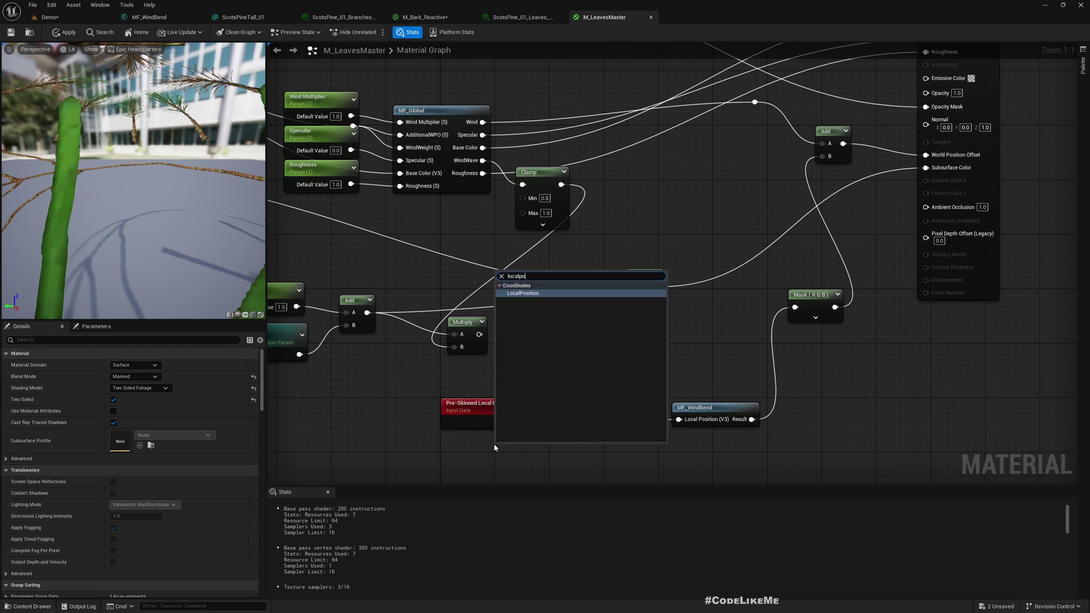
pyautogui.press('Return')
pyautogui.moveTo(597, 469); pyautogui.dragTo(574, 398, button='right')
pyautogui.moveTo(519, 396); pyautogui.dragTo(656, 350)
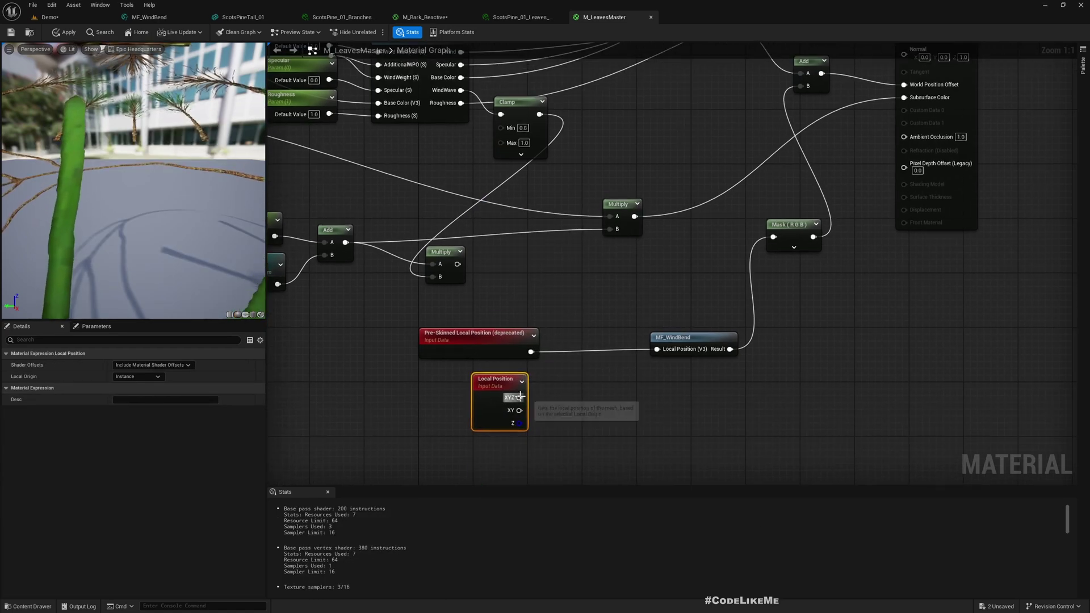
# - Delete Pre-Skinned Local Position and straighten the wire from Local Position to MF_WindBend
pyautogui.click(491, 333)
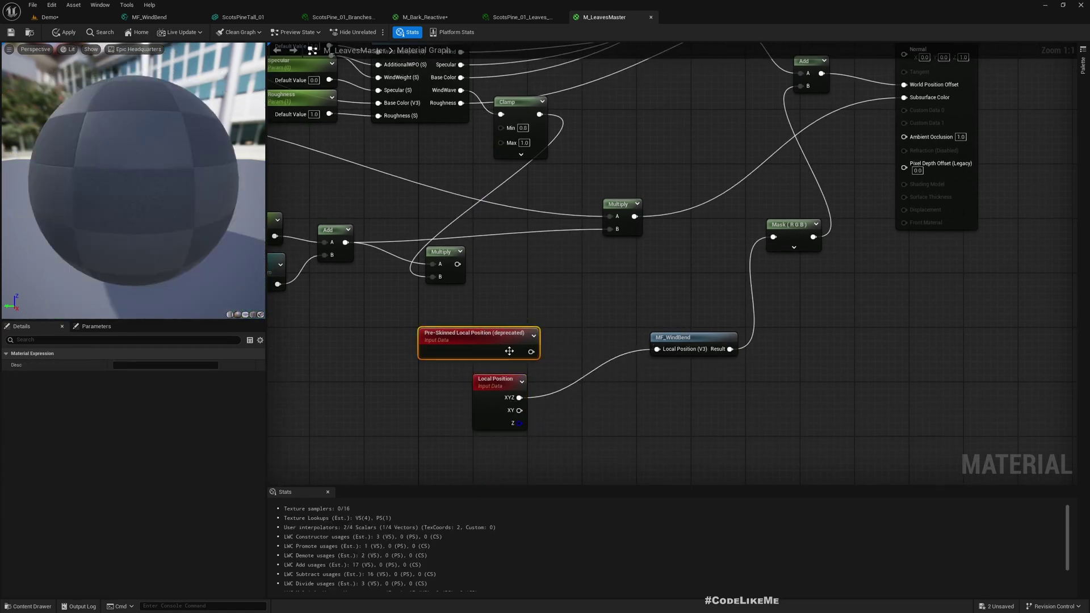
pyautogui.press('Delete')
pyautogui.moveTo(491, 311)
pyautogui.mouseDown()
pyautogui.moveTo(661, 372)
pyautogui.moveTo(664, 383)
pyautogui.mouseUp()
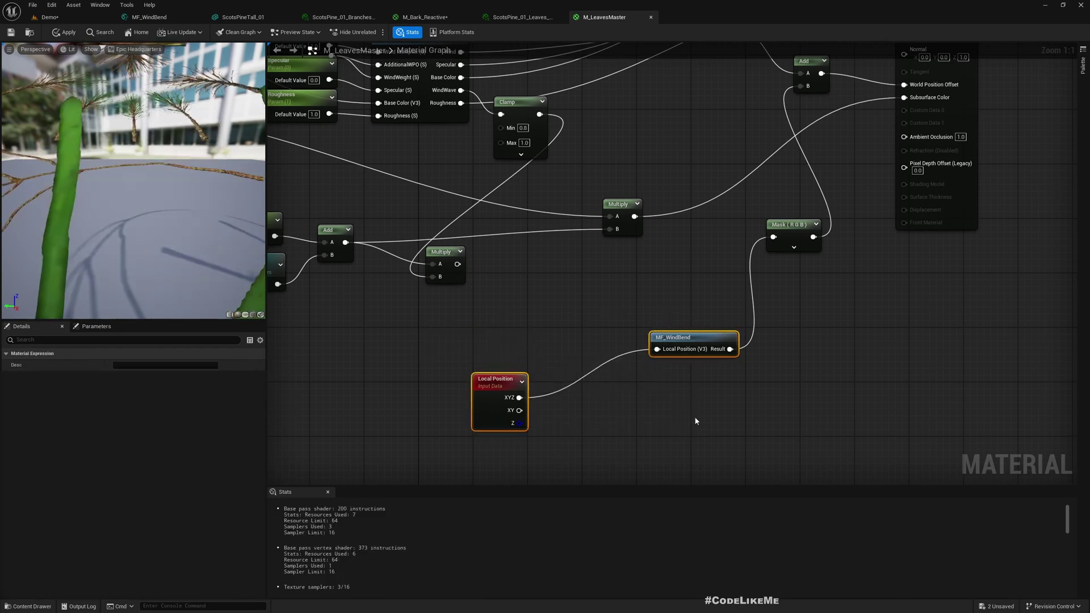
pyautogui.press('q')
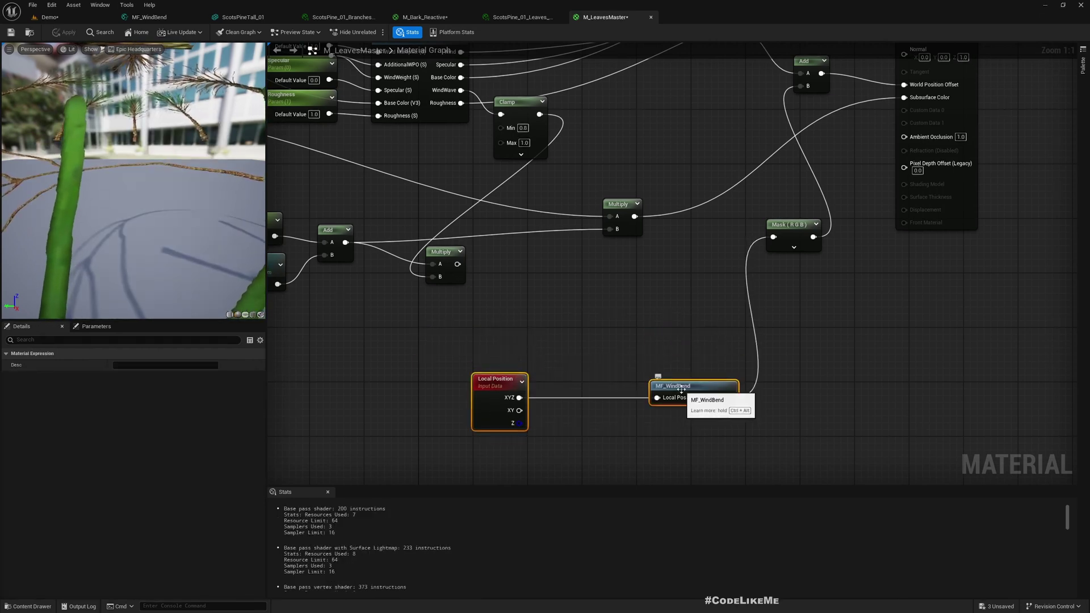
# - Open MF_WindBend and inspect its Wind Turbulance and Wind Direction parameter nodes
pyautogui.doubleClick(682, 389)
pyautogui.moveTo(623, 386); pyautogui.dragTo(665, 372, button='right')
pyautogui.scroll(1, 664, 371)
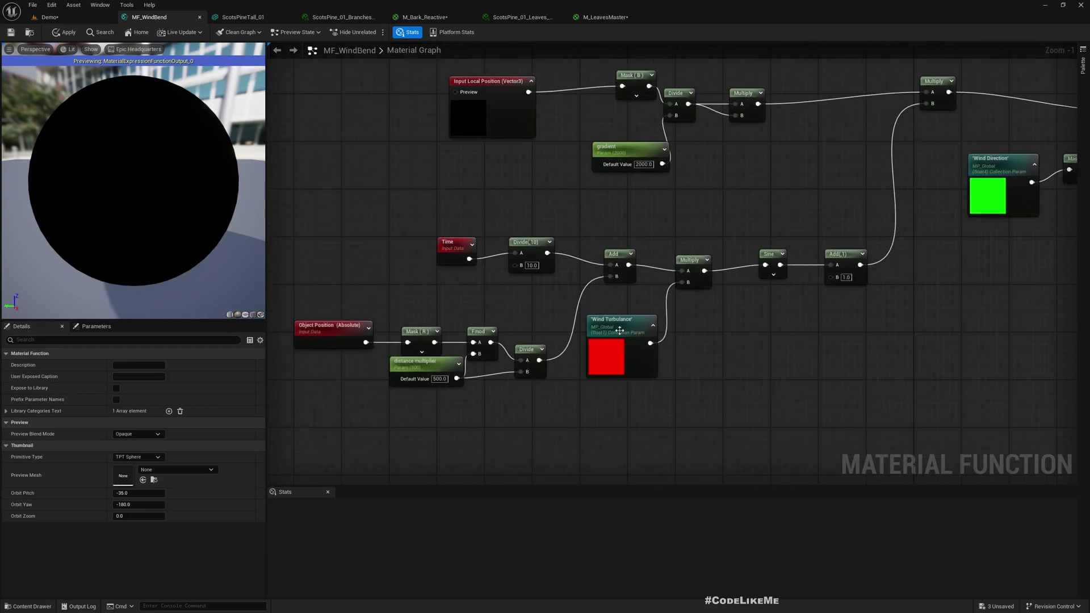
pyautogui.click(622, 328)
pyautogui.moveTo(654, 248); pyautogui.dragTo(676, 287, button='right')
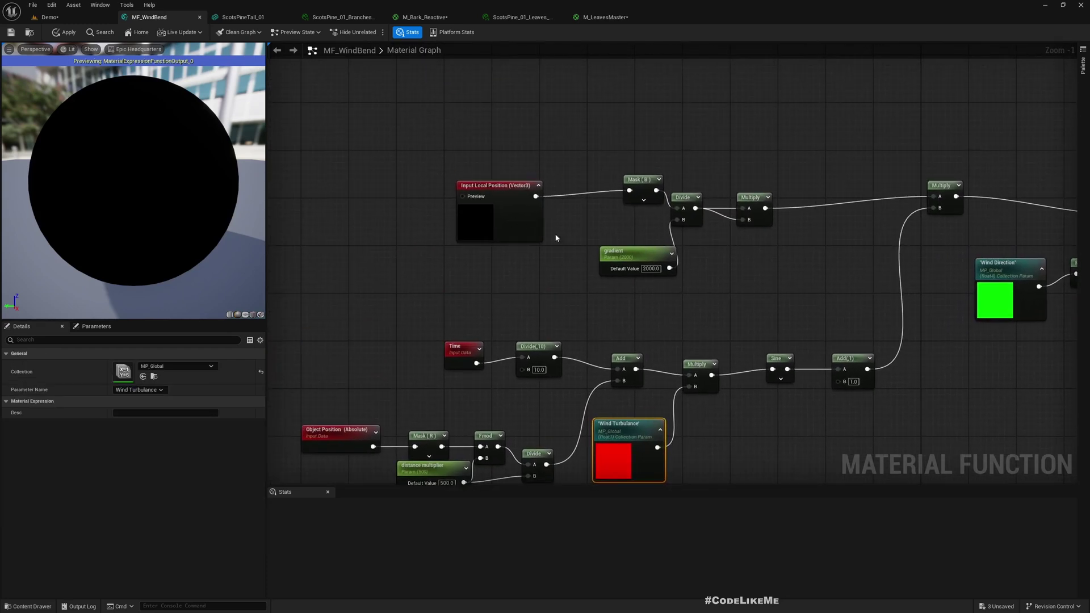
pyautogui.moveTo(557, 239); pyautogui.dragTo(565, 247, button='right')
pyautogui.click(696, 253)
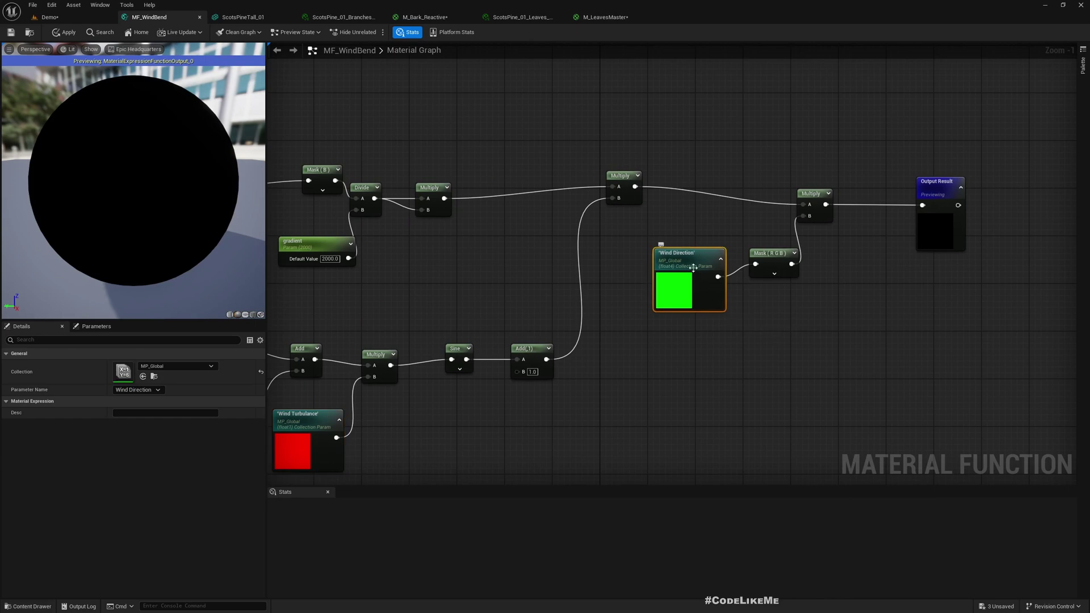
# - Open MP_Global and inspect the Wind Direction vector parameter
pyautogui.click(155, 378)
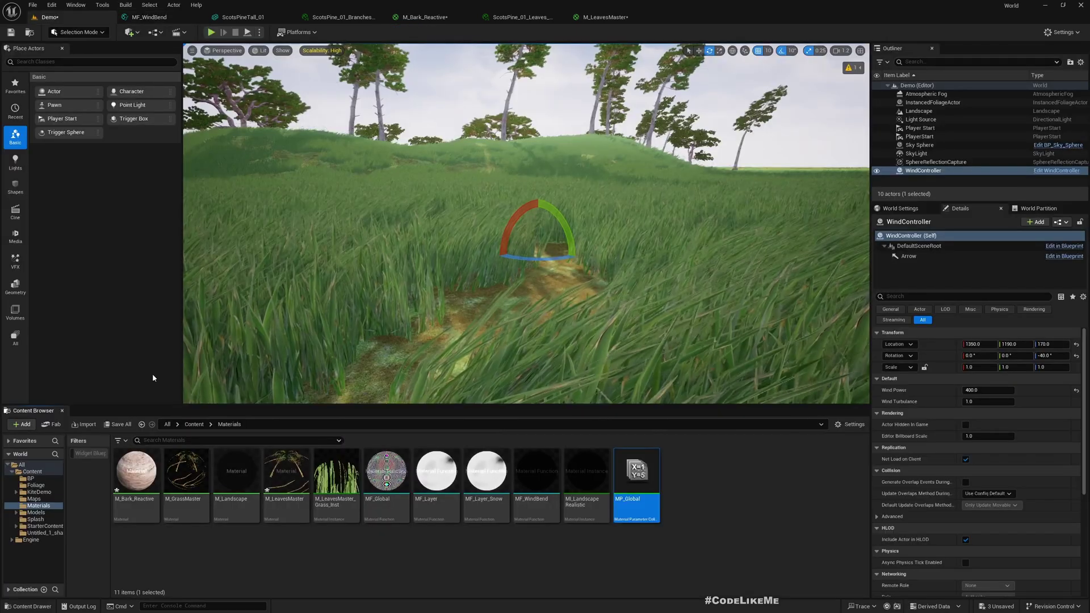
pyautogui.doubleClick(634, 469)
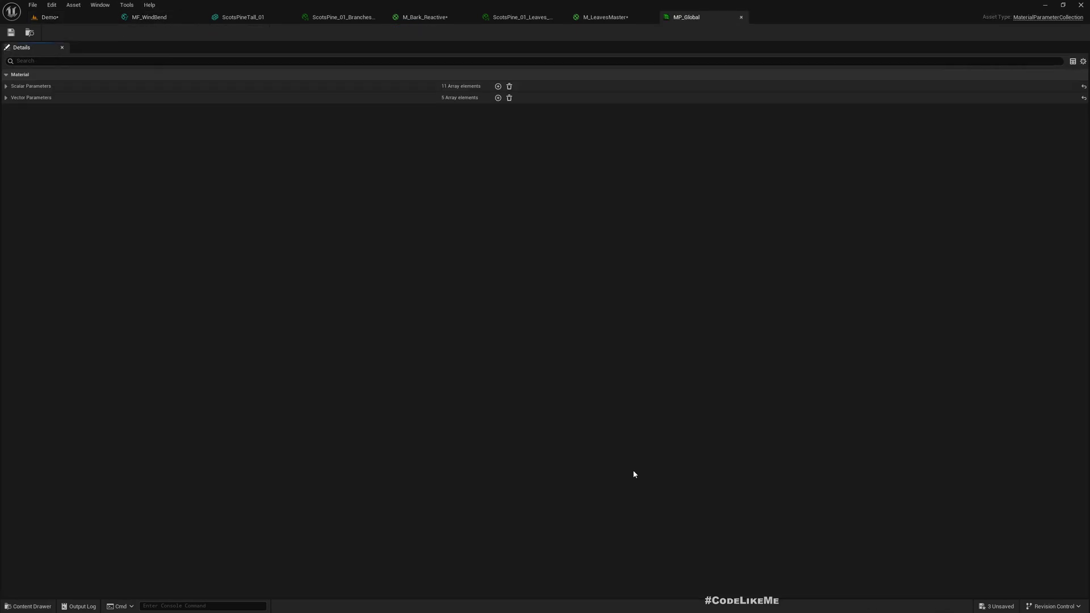
pyautogui.click(9, 88)
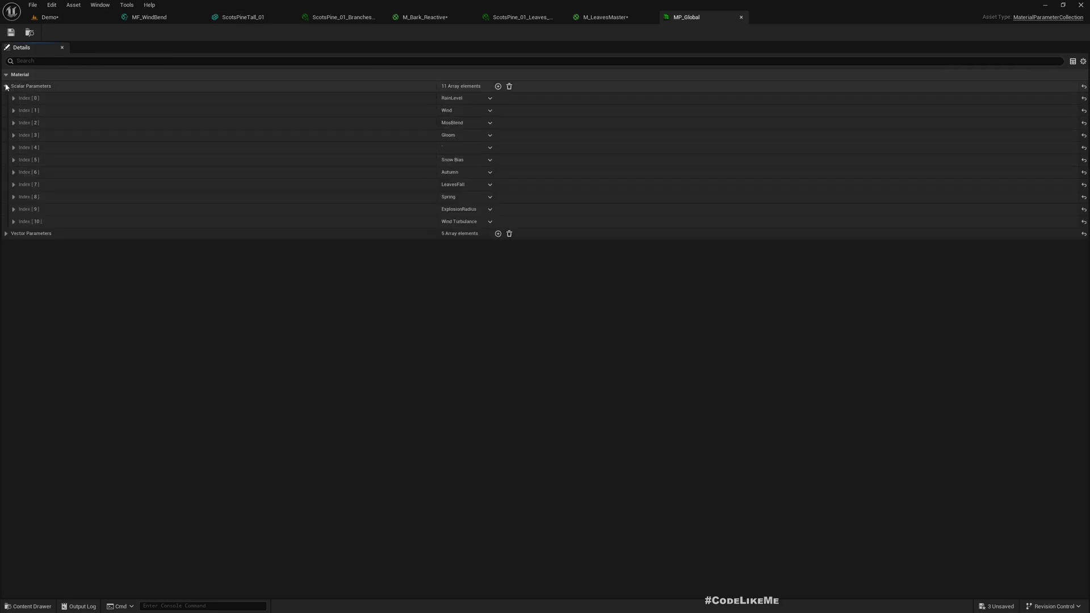
pyautogui.click(6, 87)
pyautogui.click(14, 110)
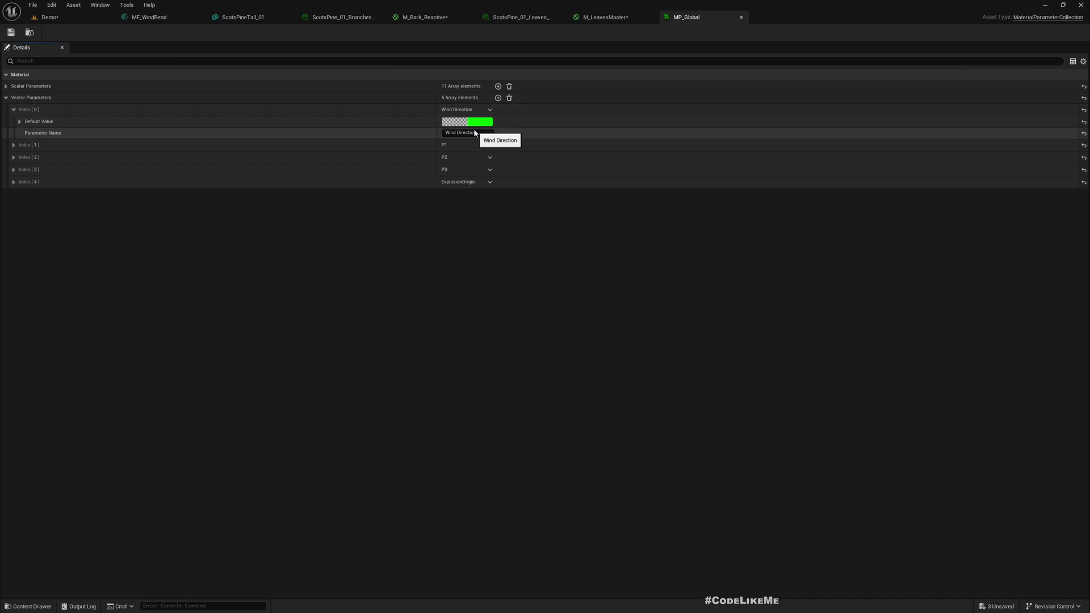
# - Check the Wind Turbulance scalar default in MP_Global, then return to the Demo level
pyautogui.click(6, 86)
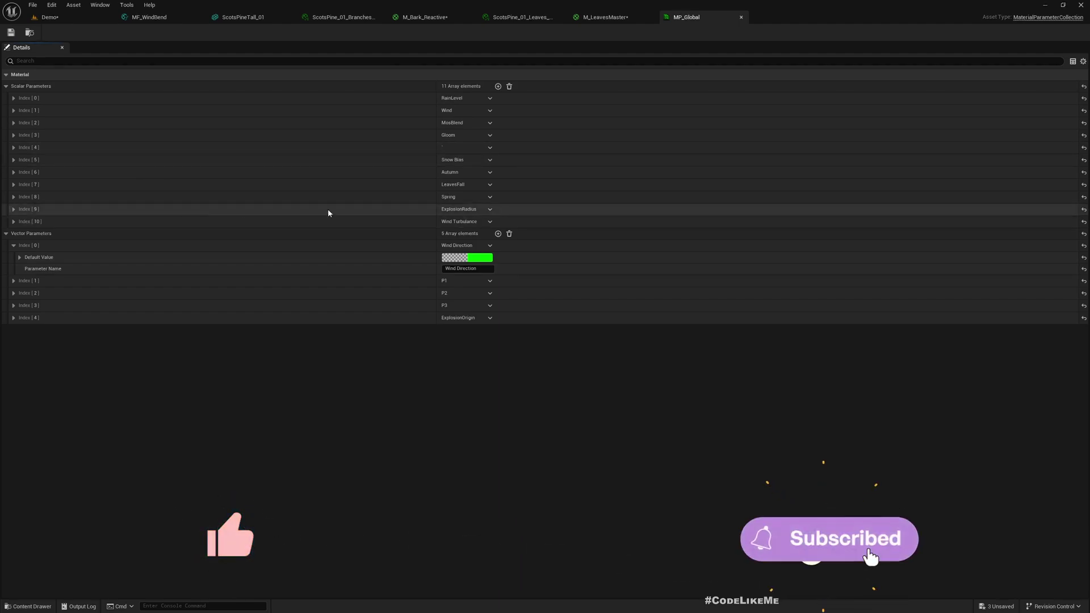
pyautogui.click(14, 221)
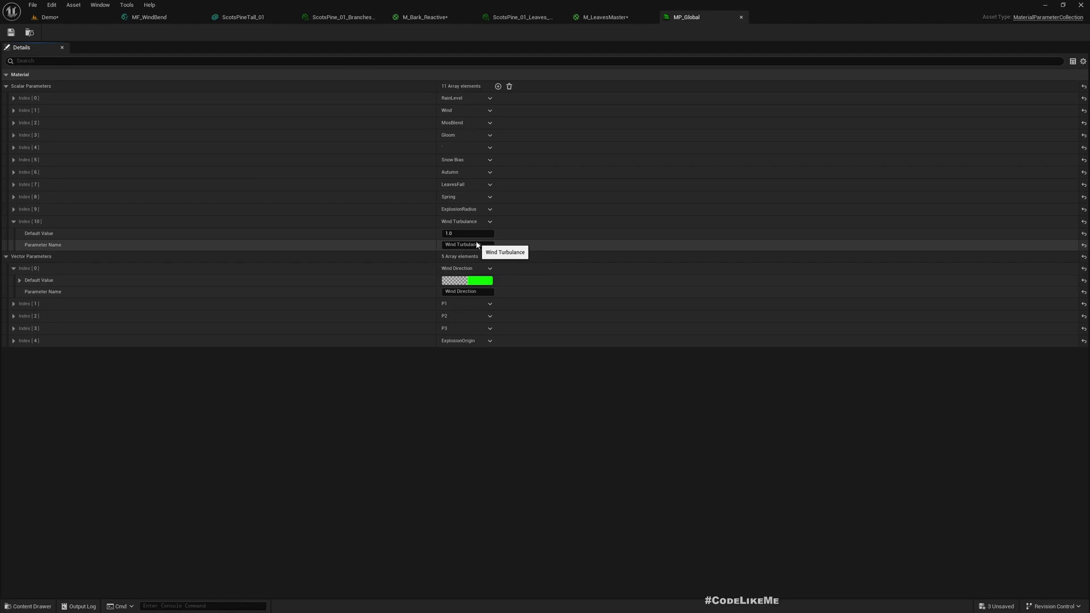
pyautogui.click(52, 18)
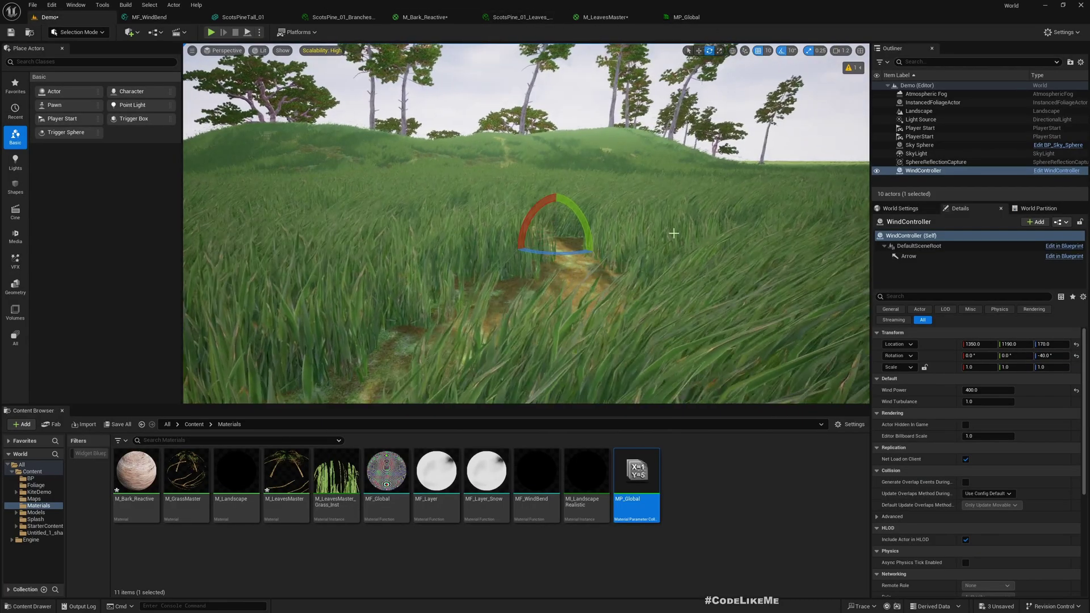
pyautogui.scroll(-3, 532, 212)
# - Maximize the Demo level viewport with F11 to show the trees bending
pyautogui.press('F11')
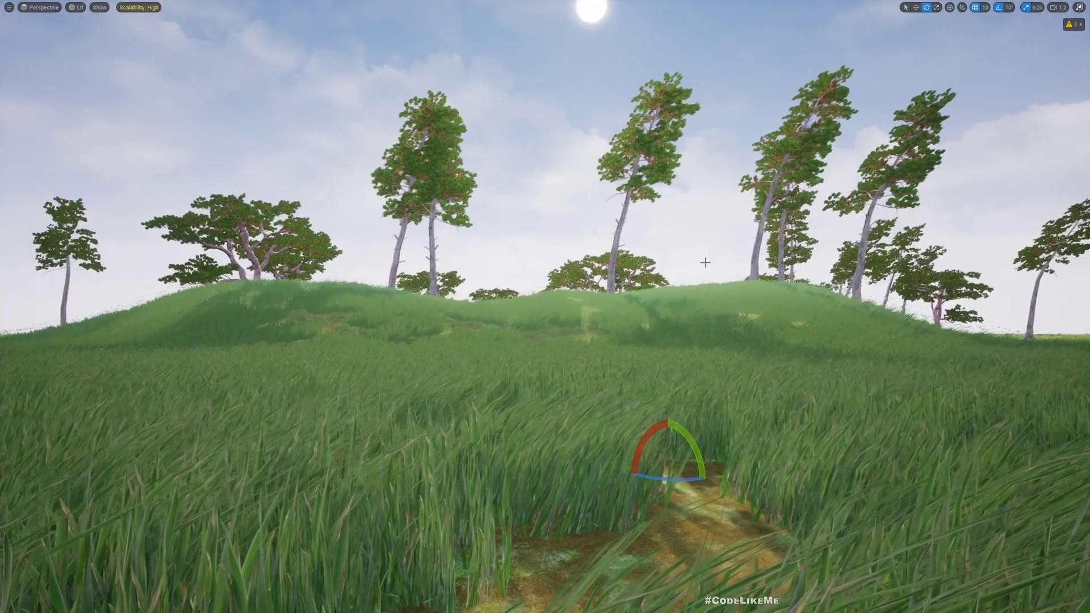